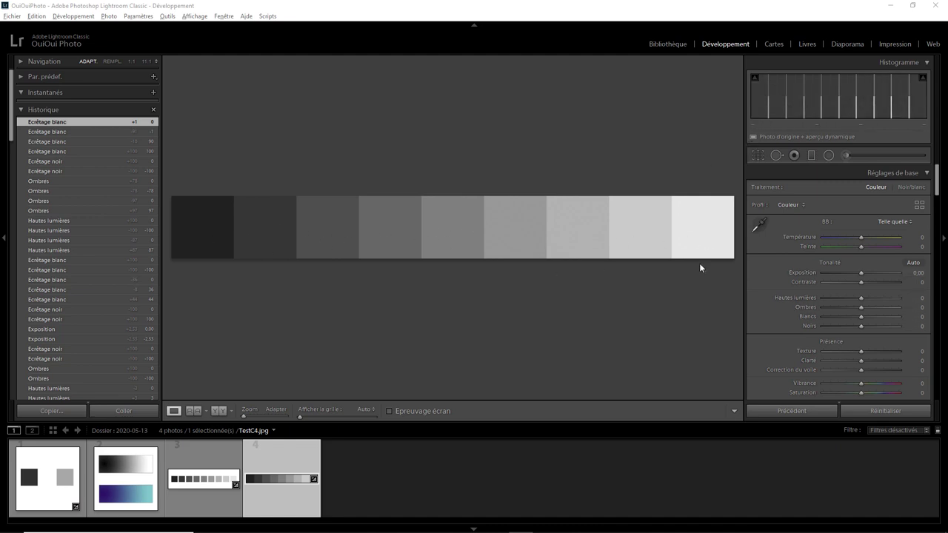
Push TestC4's Exposition brighter and darker, then reset it to 0,00.
{"action": "mouse_move", "coordinate": [861, 271]}
{"action": "left_mouse_down"}
{"action": "mouse_move", "coordinate": [903, 275]}
{"action": "mouse_move", "coordinate": [807, 276]}
{"action": "mouse_move", "coordinate": [858, 273]}
{"action": "left_mouse_up"}
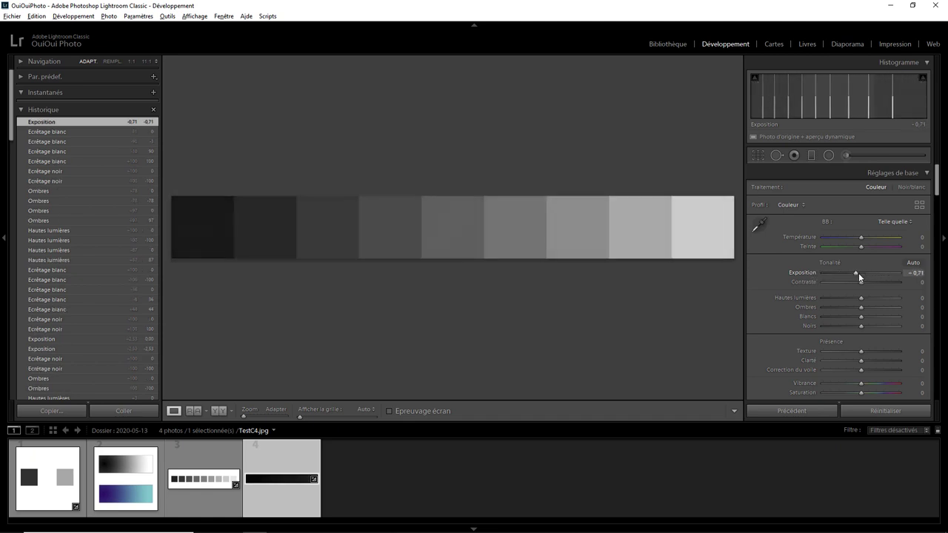
{"action": "double_click", "coordinate": [857, 273]}
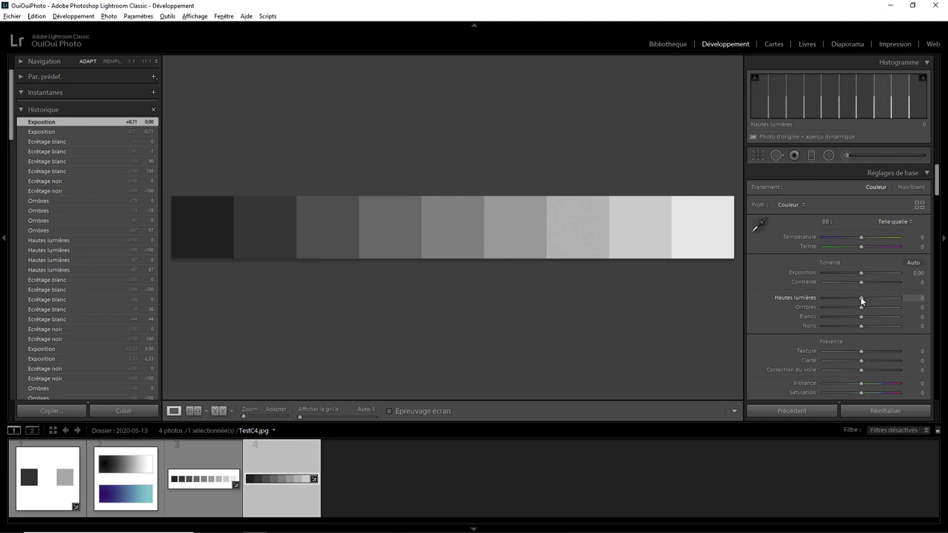
Try Hautes lumières at -61, -100 and +100 on TestC4, resetting to 0 between tests.
{"action": "left_click_drag", "start_coordinate": [861, 297], "coordinate": [838, 297]}
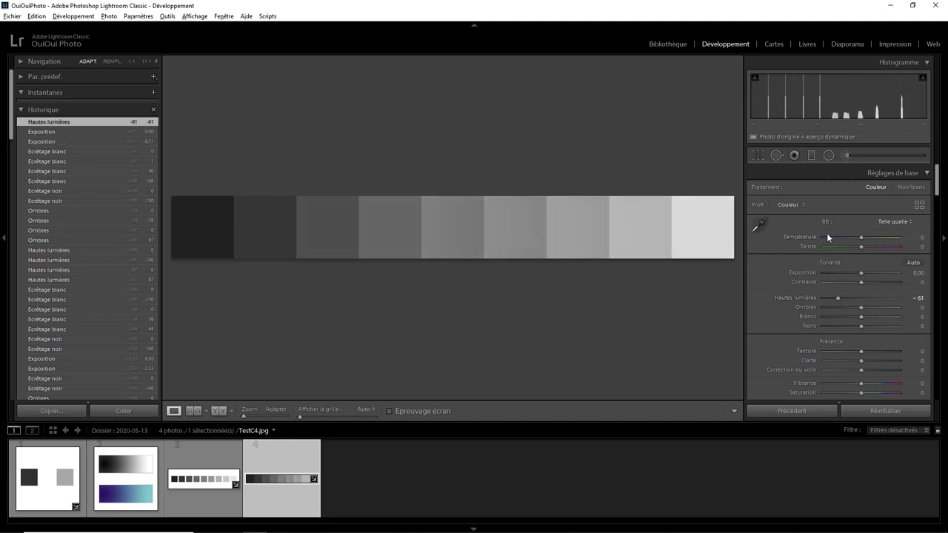
{"action": "double_click", "coordinate": [839, 298]}
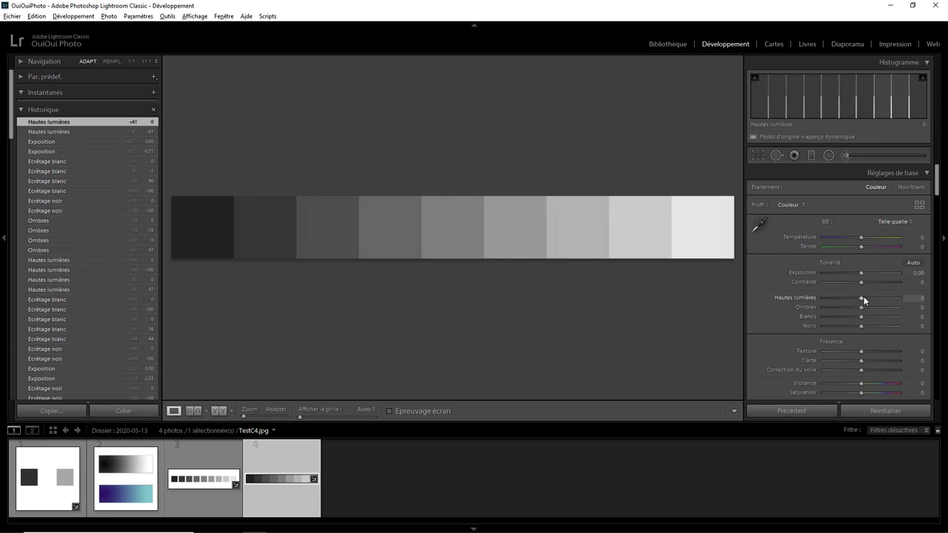
{"action": "left_click_drag", "start_coordinate": [859, 297], "coordinate": [808, 296]}
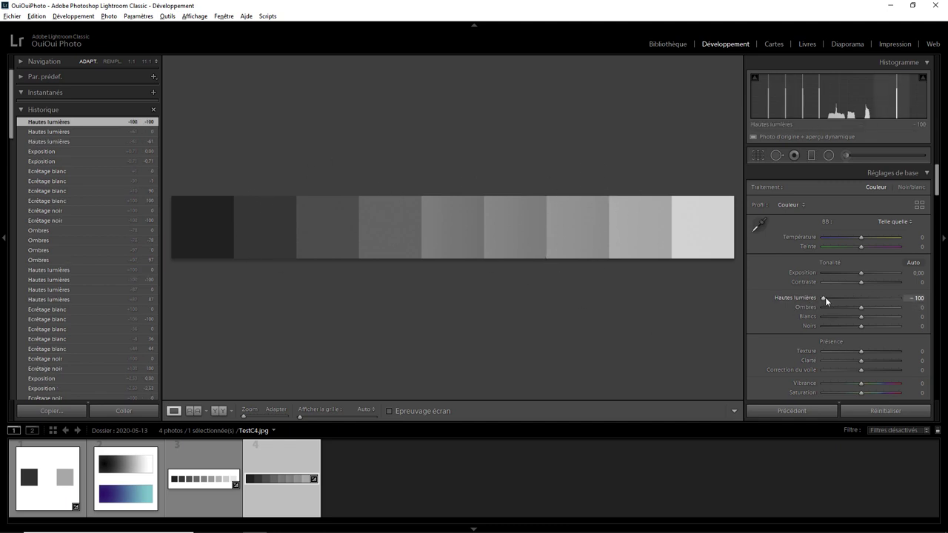
{"action": "left_click_drag", "start_coordinate": [824, 297], "coordinate": [917, 303]}
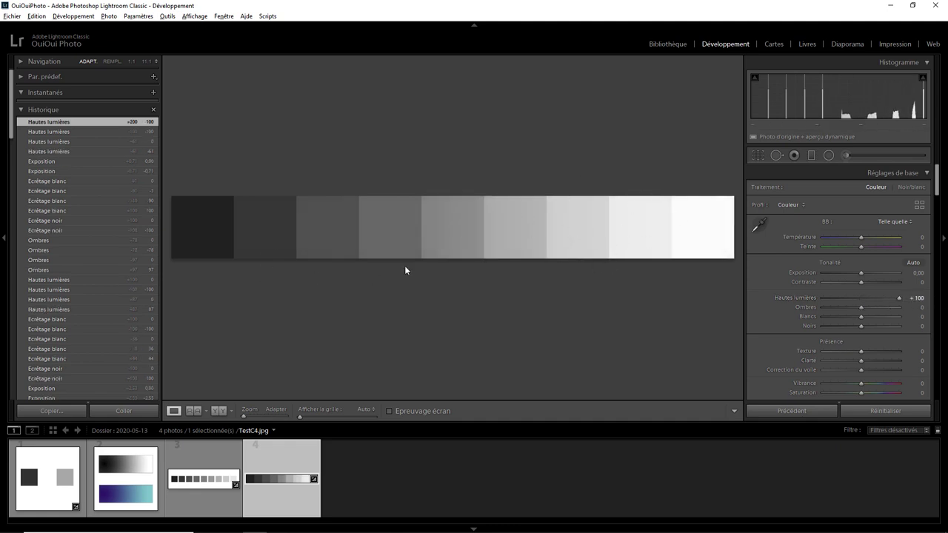
{"action": "double_click", "coordinate": [899, 298]}
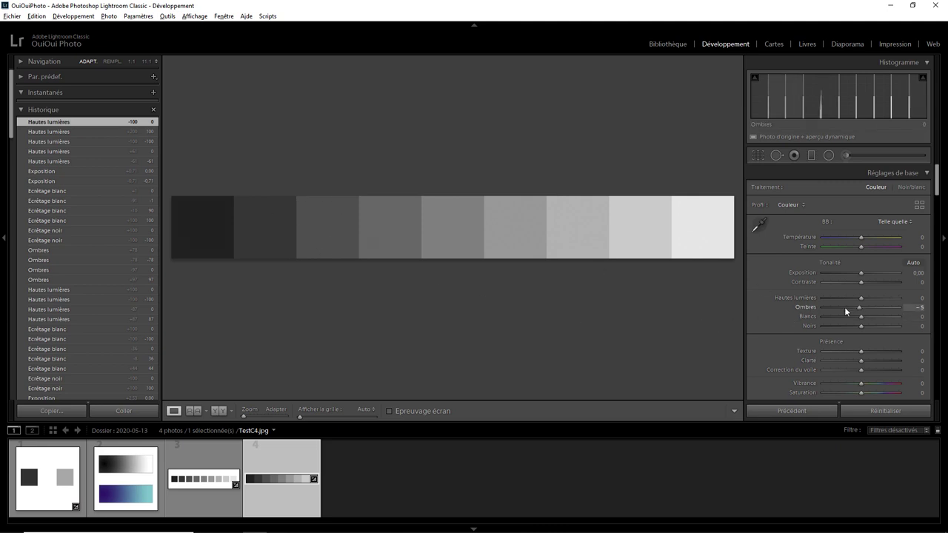
Try Ombres at about -84 and +100 on the grey strip, resetting to 0 after each.
{"action": "left_click_drag", "start_coordinate": [844, 307], "coordinate": [828, 305]}
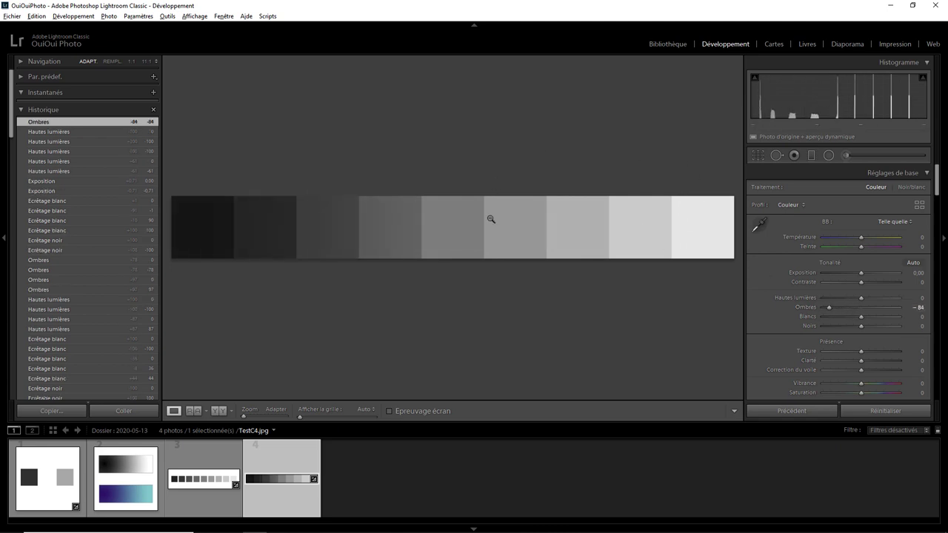
{"action": "double_click", "coordinate": [831, 306]}
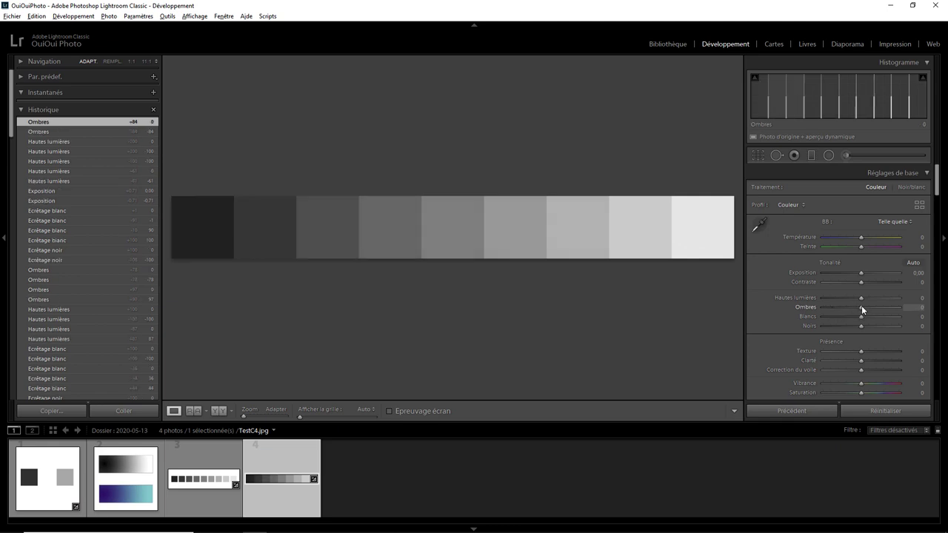
{"action": "left_click_drag", "start_coordinate": [862, 307], "coordinate": [904, 307]}
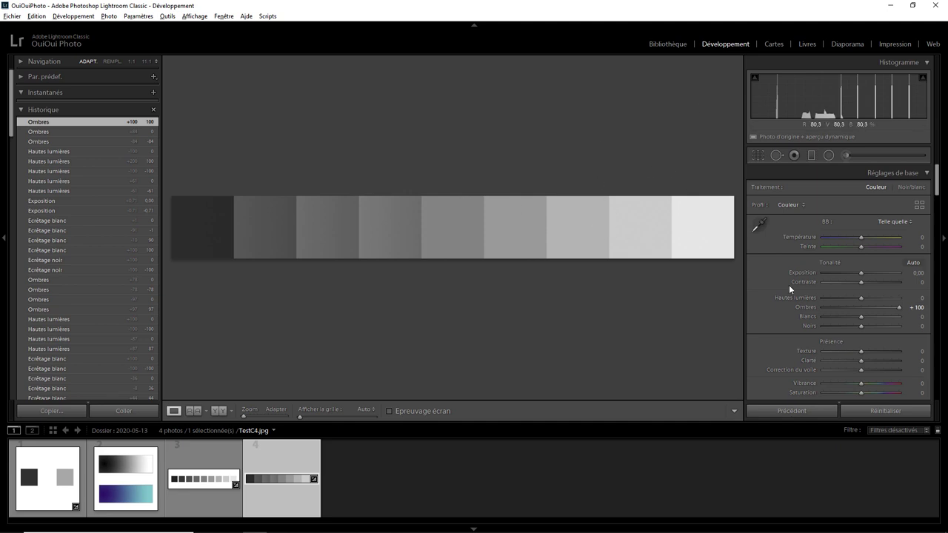
{"action": "double_click", "coordinate": [898, 306]}
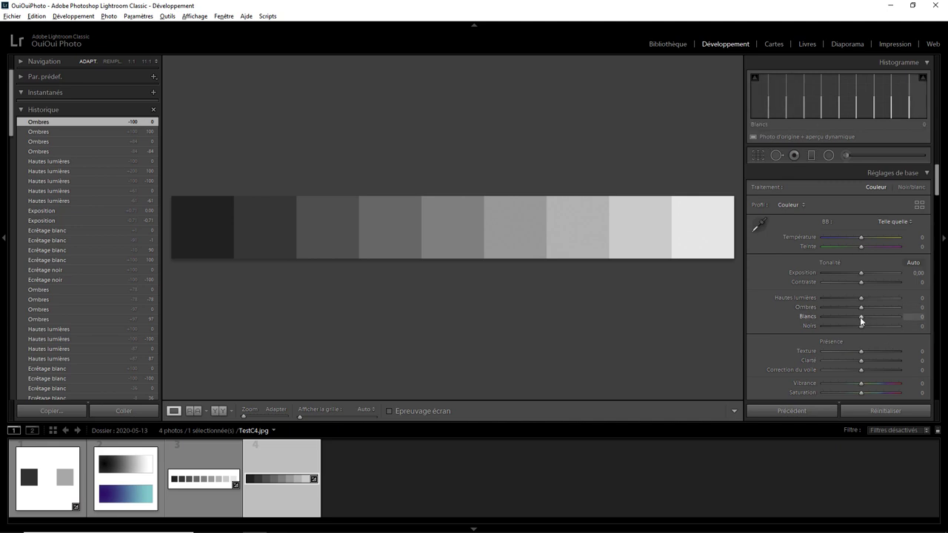
Try Blancs at +100 and Exposition at +3,18, resetting both back to zero.
{"action": "left_click_drag", "start_coordinate": [860, 317], "coordinate": [882, 318]}
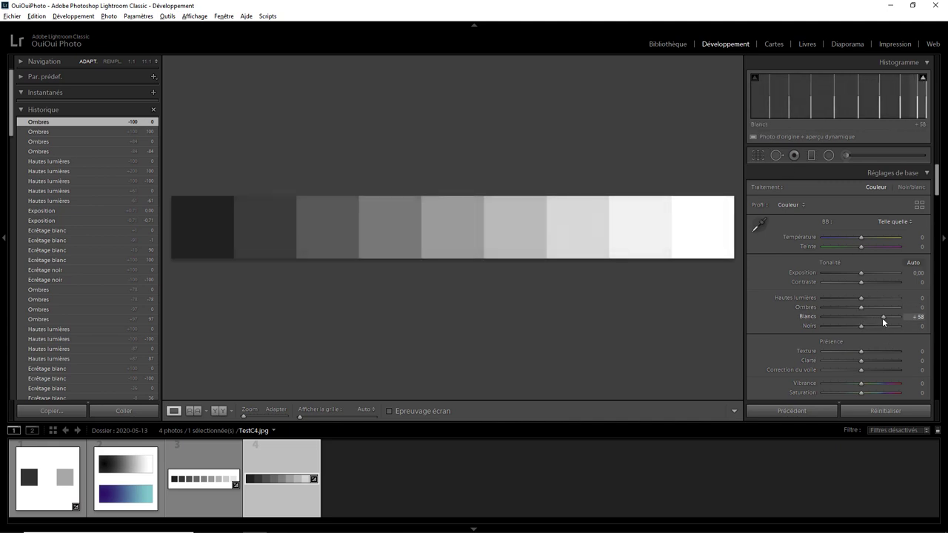
{"action": "left_click_drag", "start_coordinate": [882, 318], "coordinate": [900, 317]}
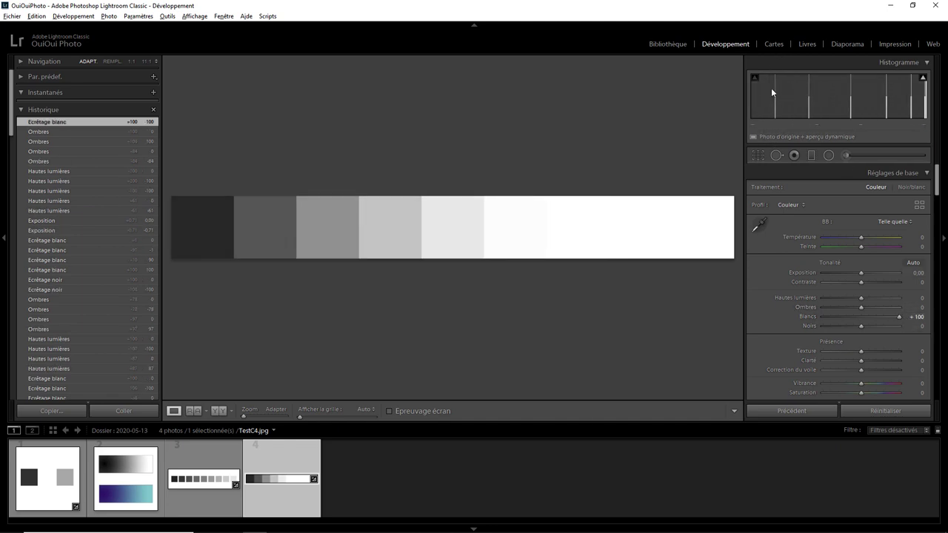
{"action": "double_click", "coordinate": [898, 319]}
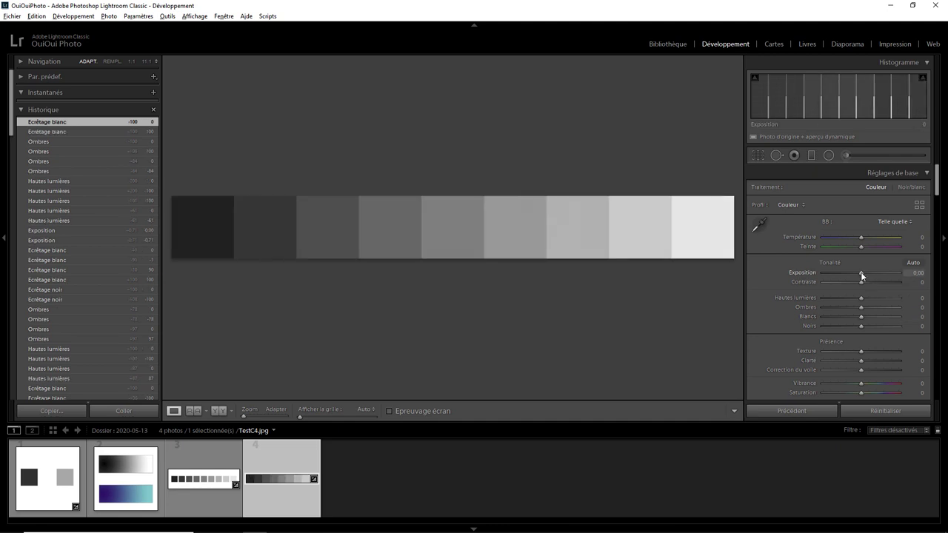
{"action": "left_click_drag", "start_coordinate": [861, 274], "coordinate": [885, 273]}
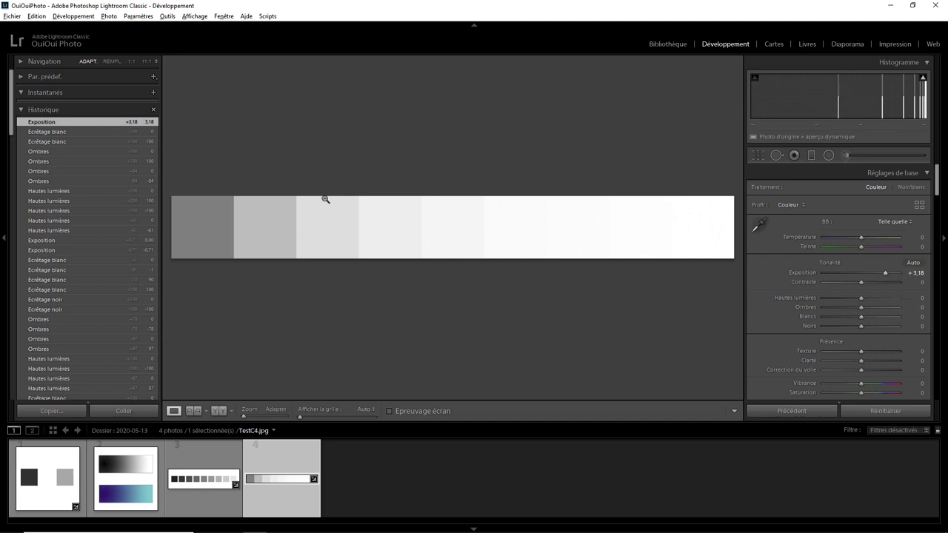
{"action": "double_click", "coordinate": [885, 274]}
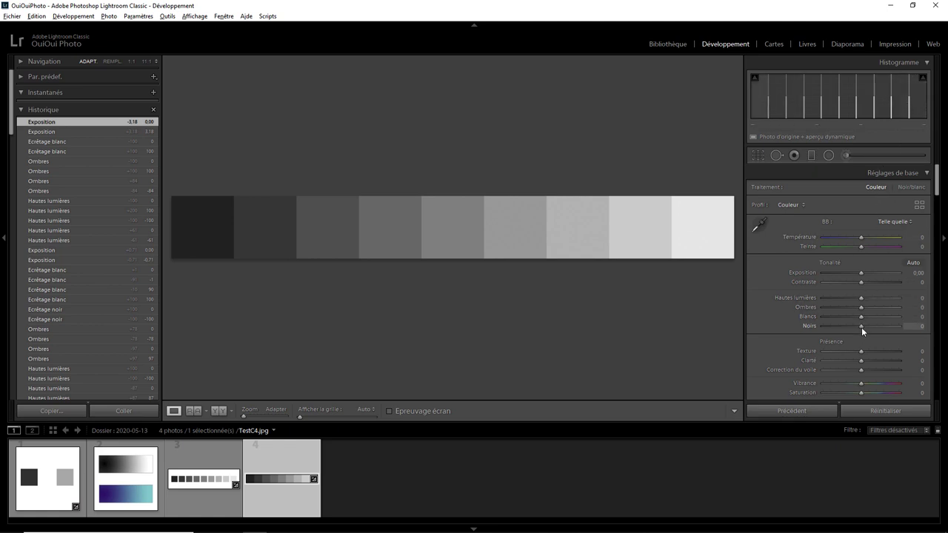
Try Noirs at -100 and +71, resetting each, then reset Blancs from -4 to 0.
{"action": "left_click_drag", "start_coordinate": [861, 325], "coordinate": [821, 323]}
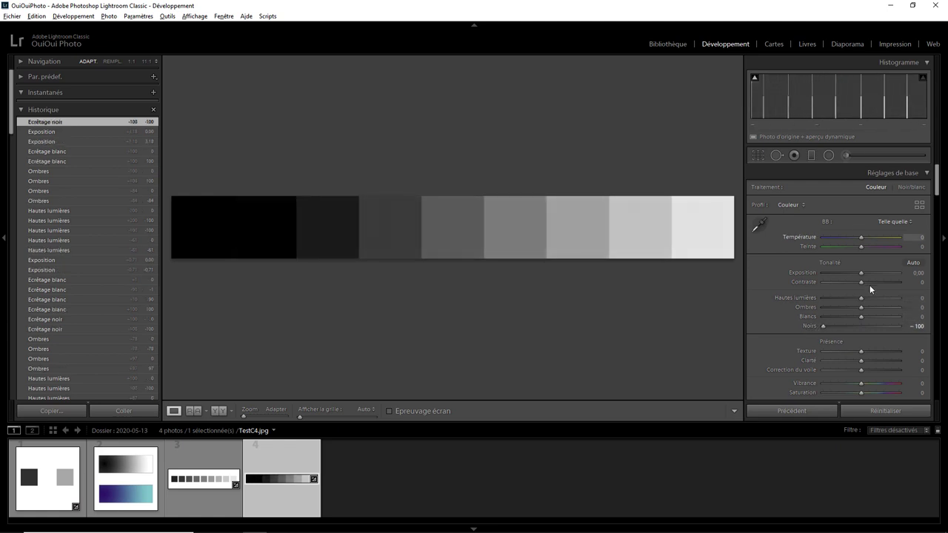
{"action": "double_click", "coordinate": [824, 324]}
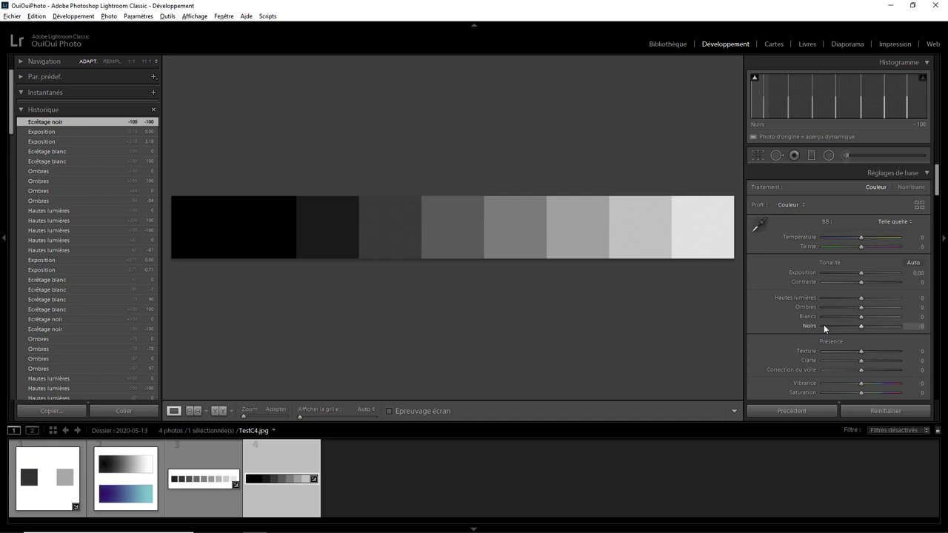
{"action": "mouse_move", "coordinate": [861, 325]}
{"action": "left_mouse_down"}
{"action": "mouse_move", "coordinate": [831, 322]}
{"action": "mouse_move", "coordinate": [899, 322]}
{"action": "mouse_move", "coordinate": [825, 317]}
{"action": "mouse_move", "coordinate": [860, 316]}
{"action": "left_mouse_up"}
{"action": "double_click", "coordinate": [861, 325]}
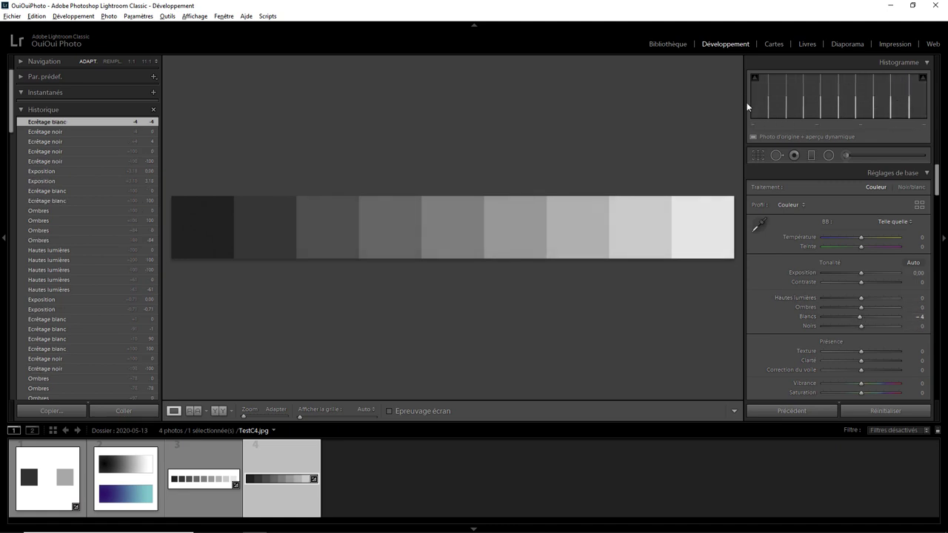
{"action": "double_click", "coordinate": [859, 316]}
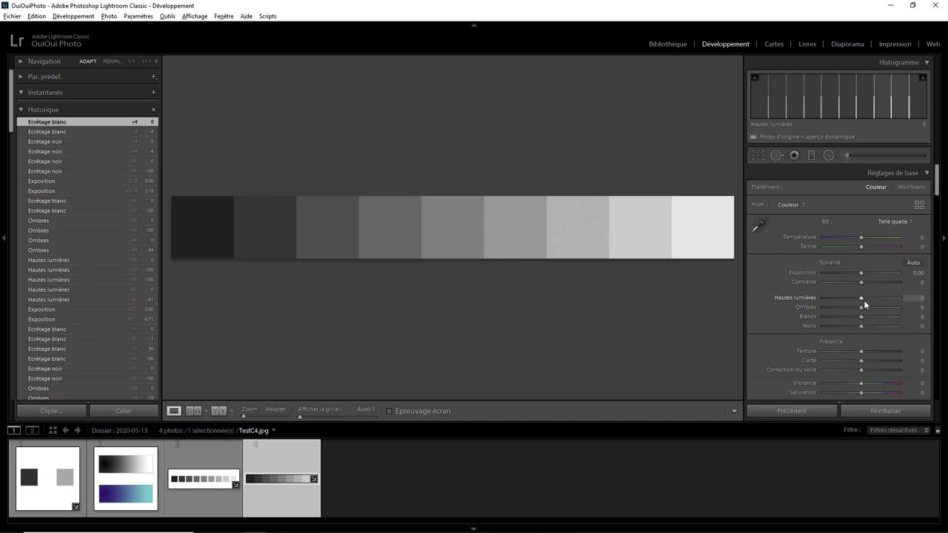
Open testC2.jpg, raise Contraste to +96, then reset it to 0.
{"action": "left_click", "coordinate": [135, 483]}
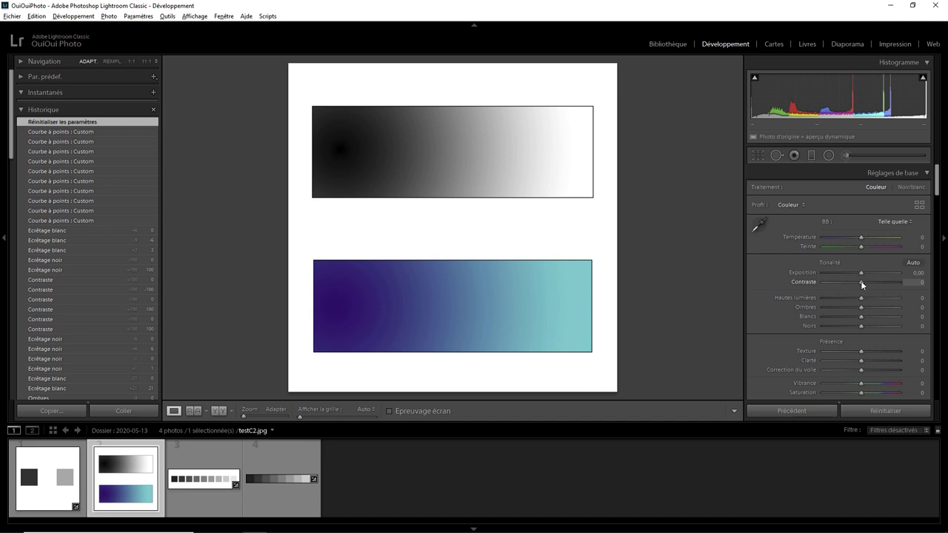
{"action": "left_click_drag", "start_coordinate": [862, 282], "coordinate": [898, 282]}
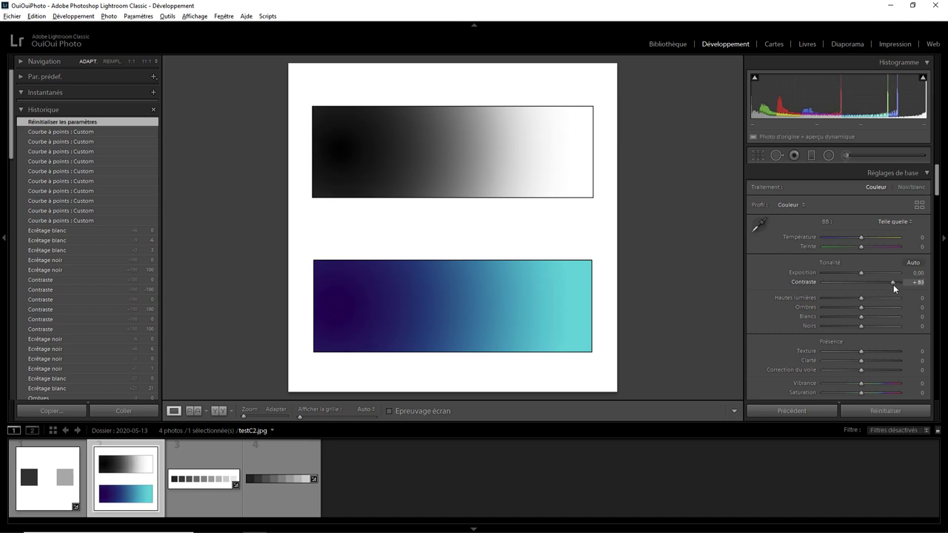
{"action": "left_click_drag", "start_coordinate": [888, 282], "coordinate": [898, 285]}
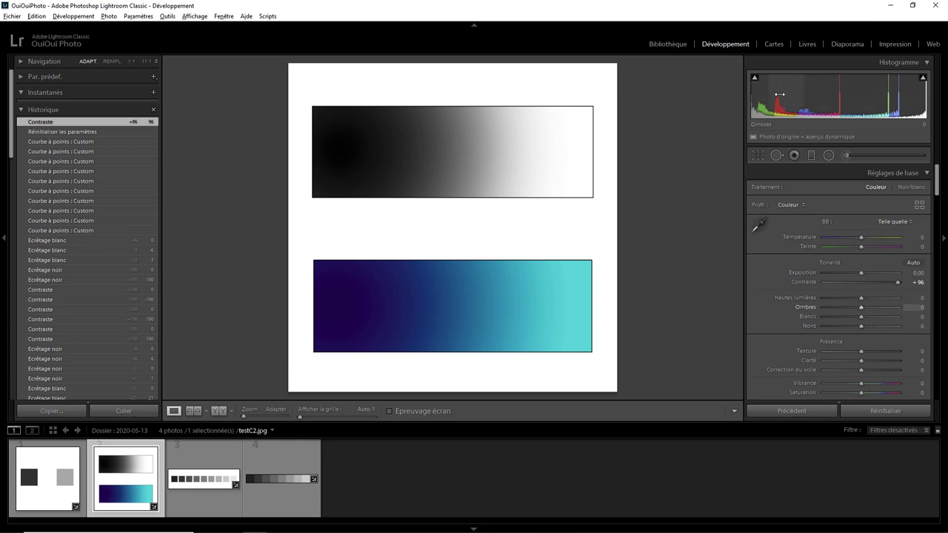
{"action": "double_click", "coordinate": [896, 283]}
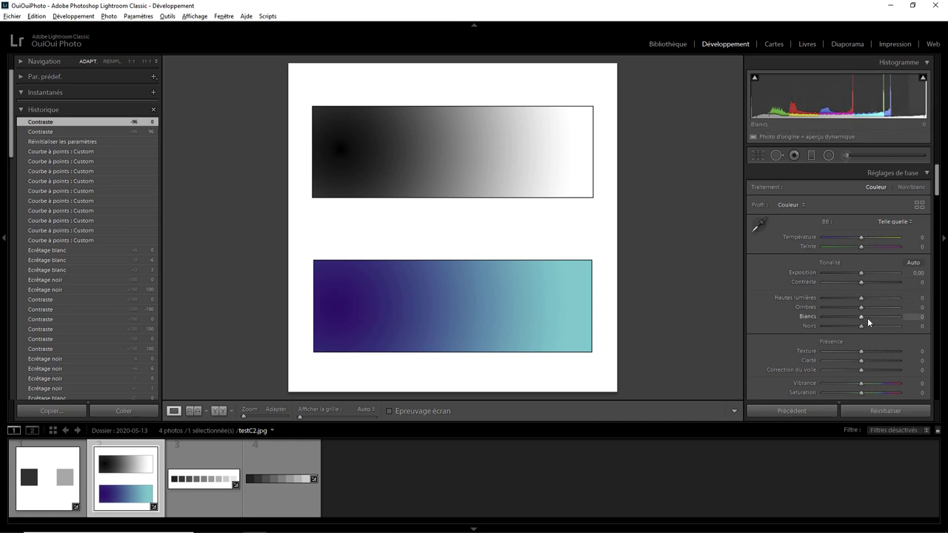
{"action": "mouse_move", "coordinate": [863, 317]}
{"action": "left_mouse_down"}
{"action": "mouse_move", "coordinate": [901, 320]}
{"action": "mouse_move", "coordinate": [822, 316]}
{"action": "mouse_move", "coordinate": [860, 314]}
{"action": "left_mouse_up"}
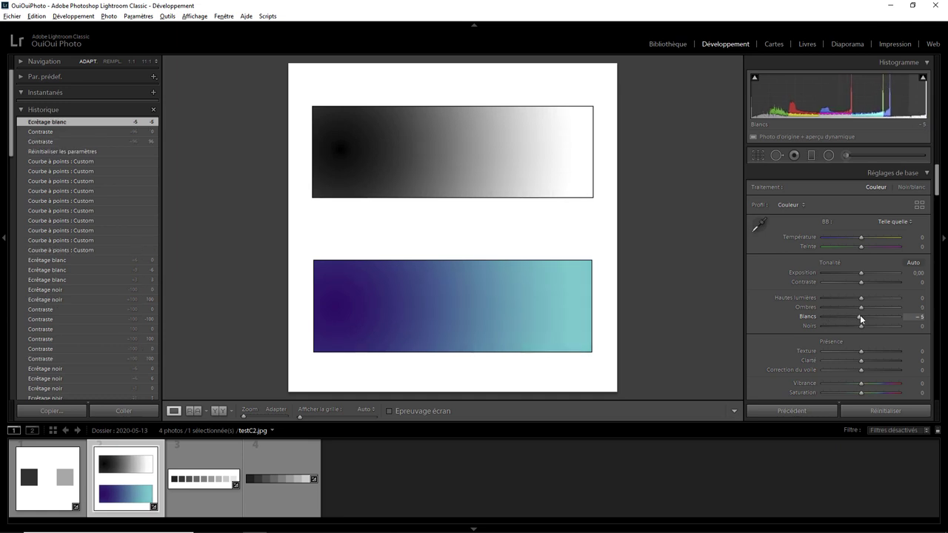
{"action": "double_click", "coordinate": [860, 315]}
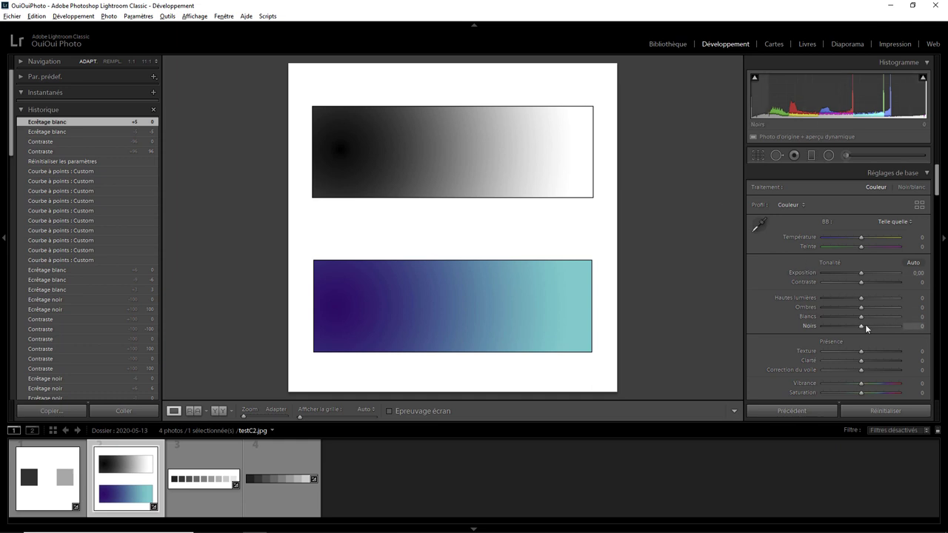
{"action": "mouse_move", "coordinate": [862, 326]}
{"action": "left_mouse_down"}
{"action": "mouse_move", "coordinate": [901, 334]}
{"action": "mouse_move", "coordinate": [881, 334]}
{"action": "left_mouse_up"}
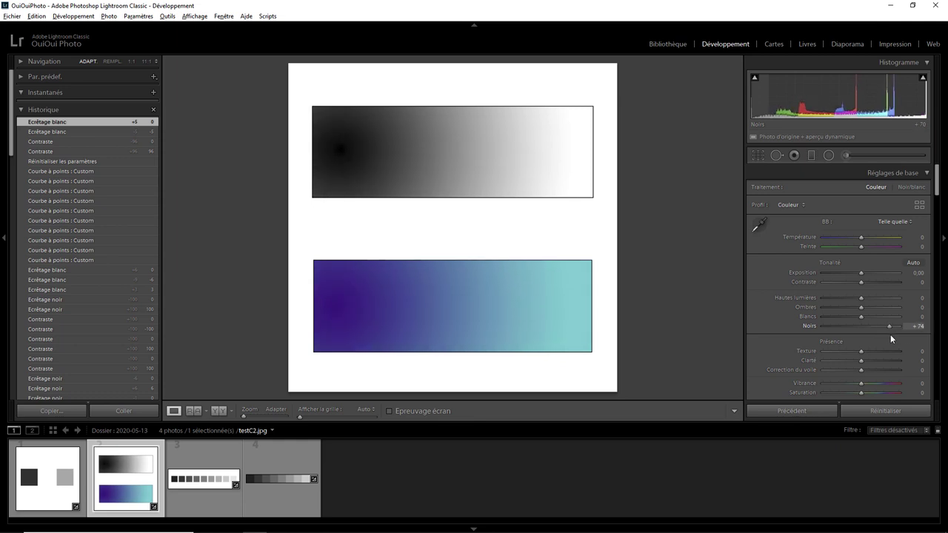
{"action": "left_click_drag", "start_coordinate": [881, 334], "coordinate": [868, 328]}
{"action": "double_click", "coordinate": [868, 327]}
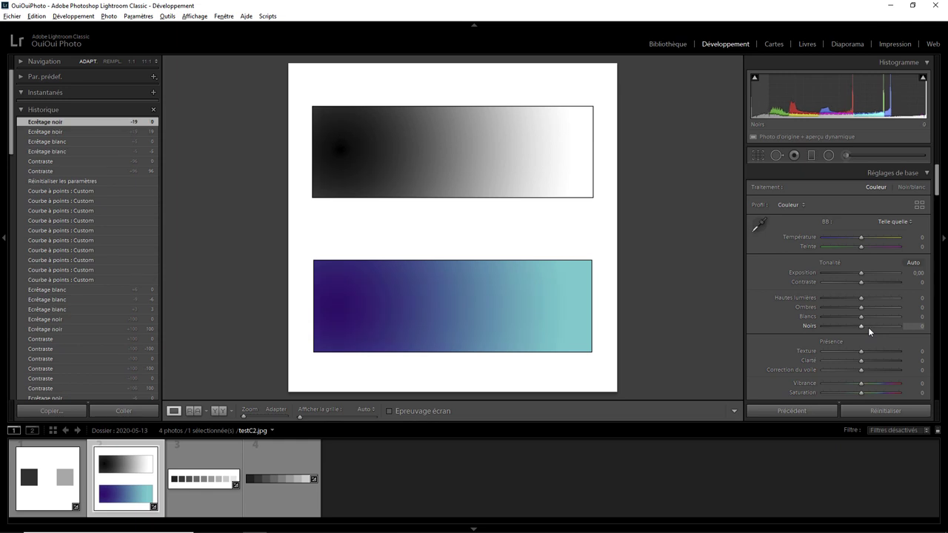
{"action": "left_click_drag", "start_coordinate": [861, 282], "coordinate": [903, 284]}
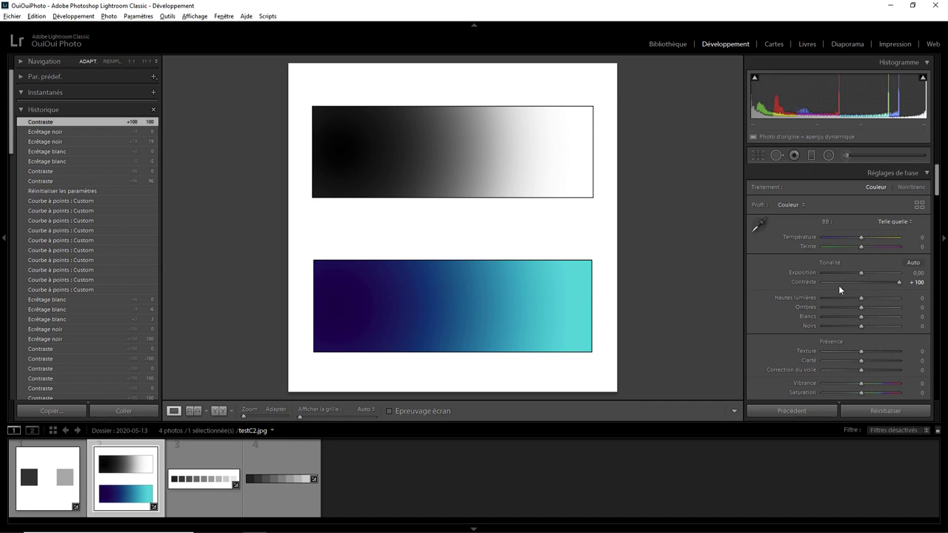
{"action": "double_click", "coordinate": [898, 279]}
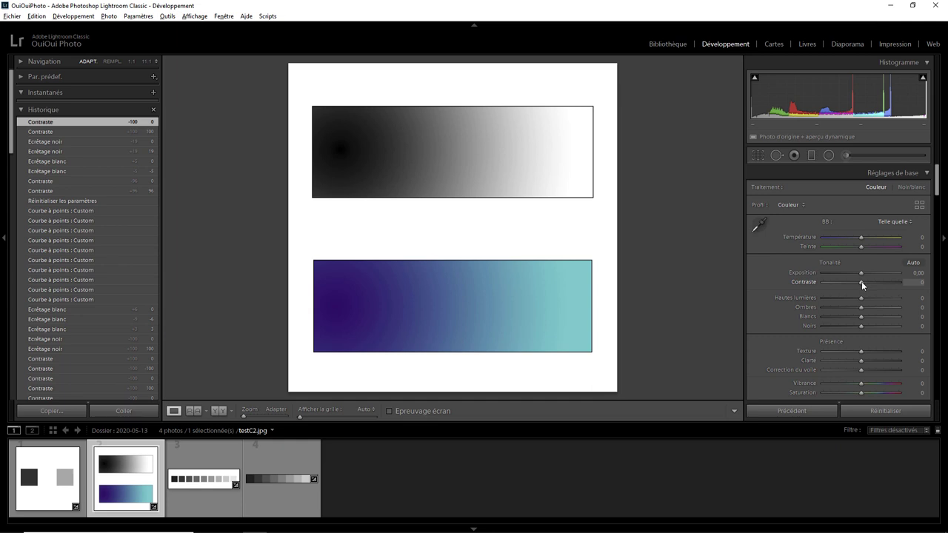
{"action": "left_click_drag", "start_coordinate": [861, 282], "coordinate": [917, 289]}
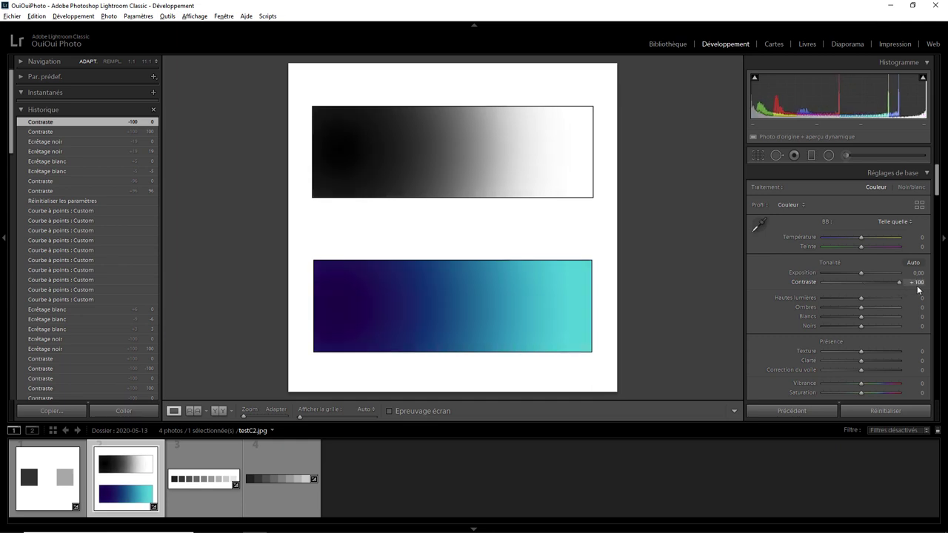
{"action": "double_click", "coordinate": [898, 283]}
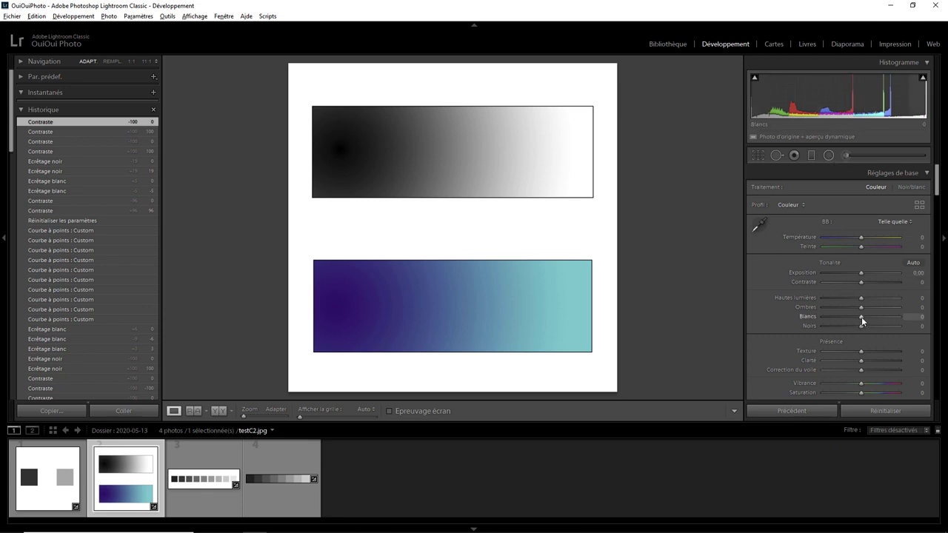
{"action": "mouse_move", "coordinate": [861, 317]}
{"action": "left_mouse_down"}
{"action": "mouse_move", "coordinate": [884, 320]}
{"action": "mouse_move", "coordinate": [830, 324]}
{"action": "left_mouse_up"}
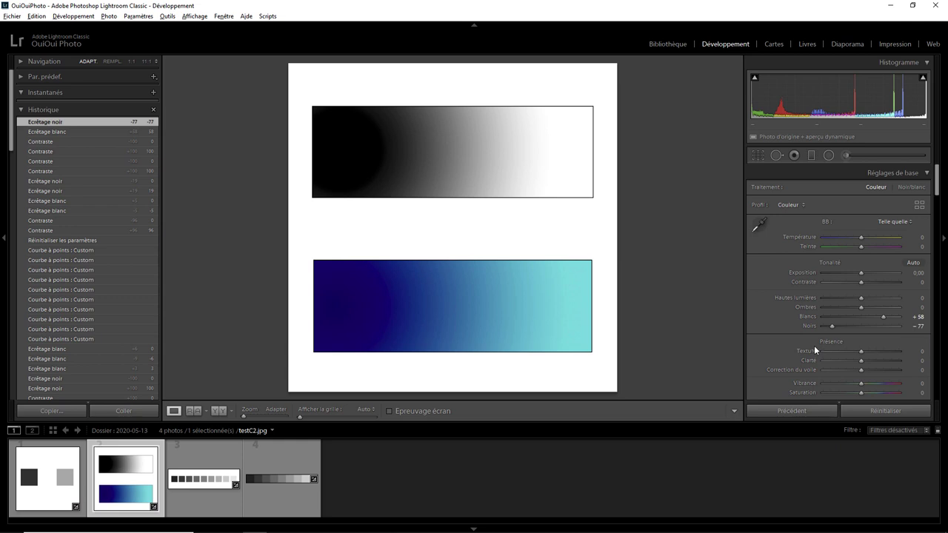
{"action": "double_click", "coordinate": [832, 327]}
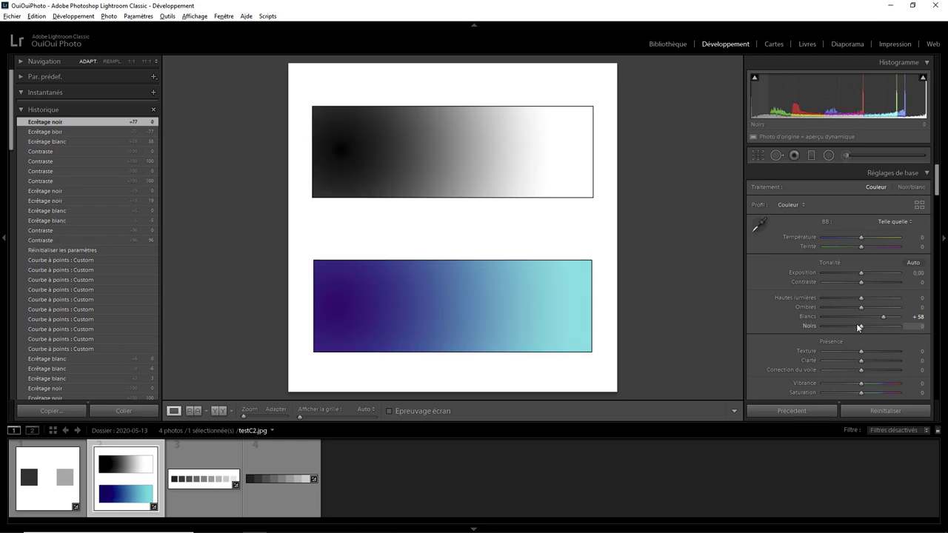
{"action": "double_click", "coordinate": [883, 319]}
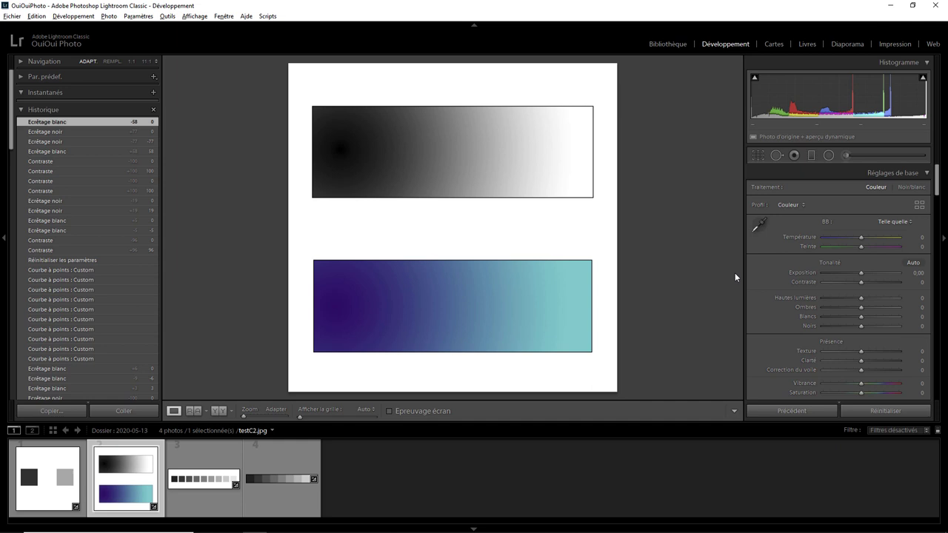
Create a virtual copy of testC2.jpg and set its Contraste to +100.
{"action": "right_click", "coordinate": [143, 469]}
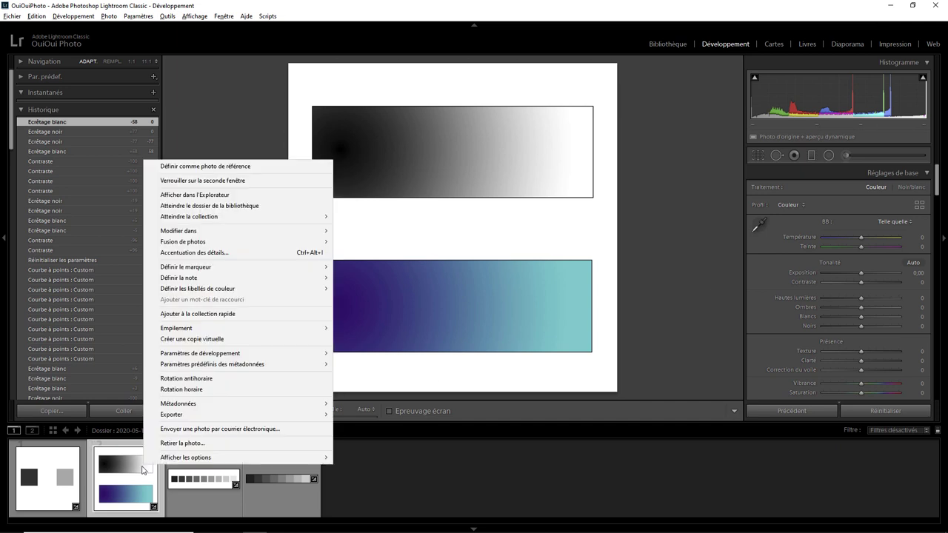
{"action": "left_click", "coordinate": [195, 340]}
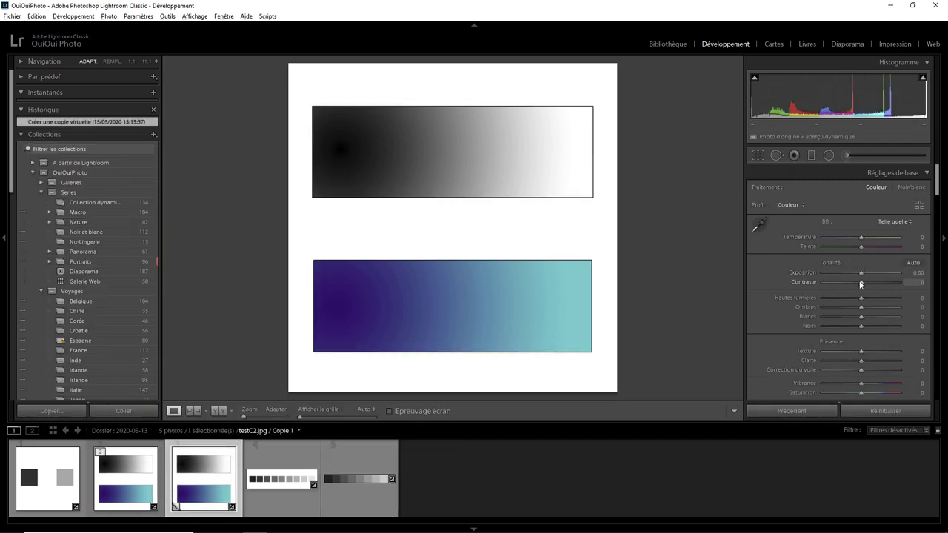
{"action": "left_click_drag", "start_coordinate": [869, 284], "coordinate": [937, 282]}
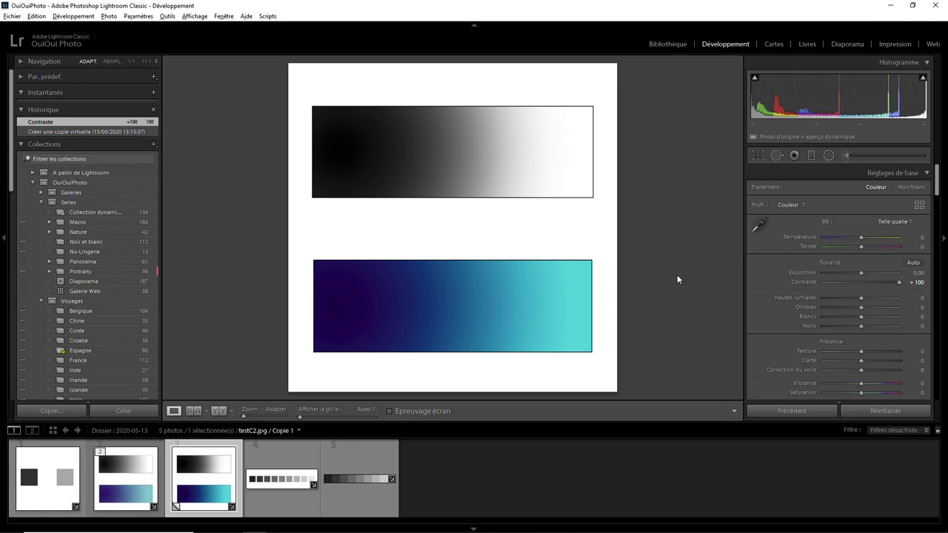
Set Noirs to -61 on the original and compare it with the virtual copy.
{"action": "key", "text": "Left"}
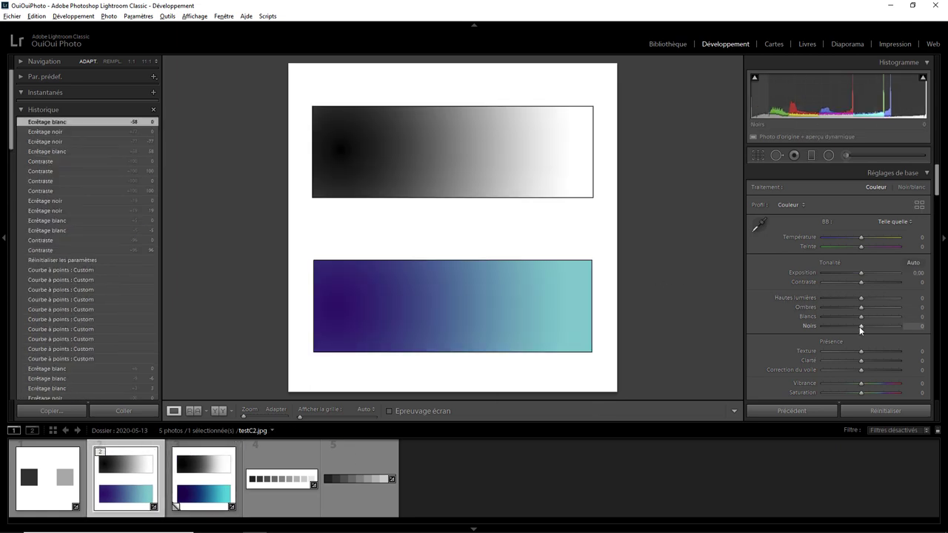
{"action": "mouse_move", "coordinate": [857, 326]}
{"action": "left_mouse_down"}
{"action": "mouse_move", "coordinate": [835, 326]}
{"action": "mouse_move", "coordinate": [886, 317]}
{"action": "left_mouse_up"}
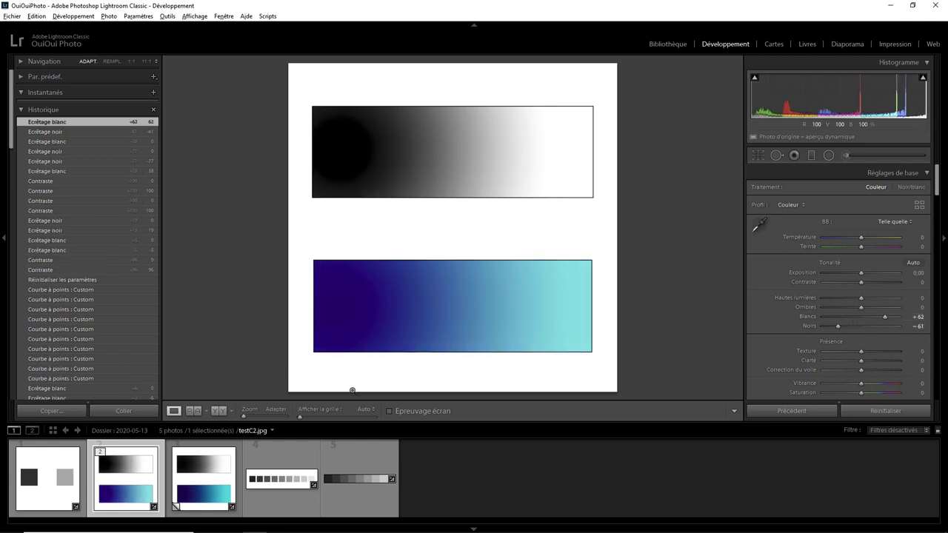
{"action": "left_click", "coordinate": [202, 479]}
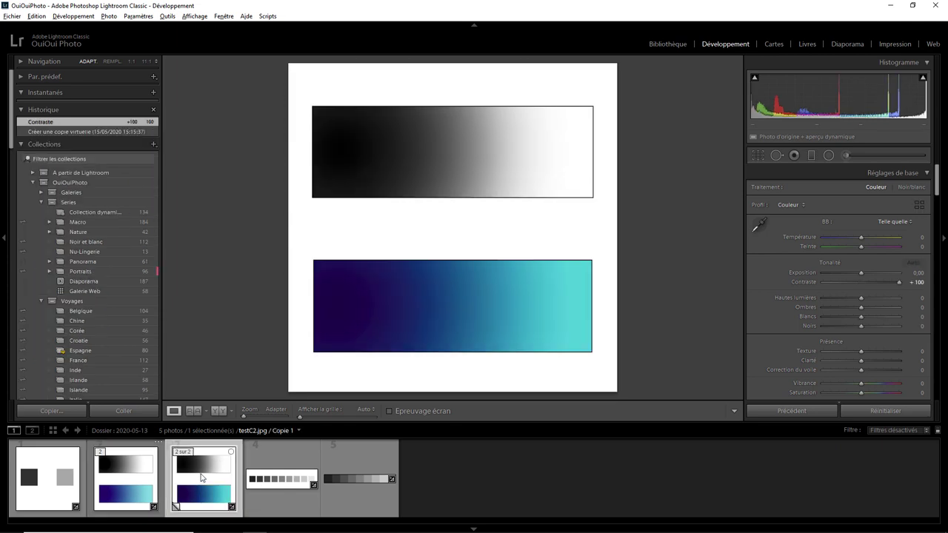
{"action": "left_click", "coordinate": [129, 482]}
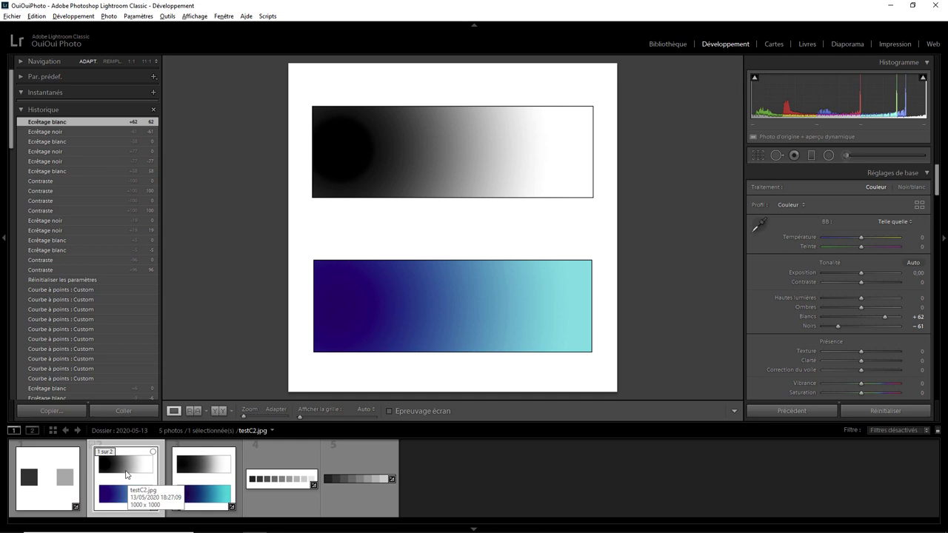
{"action": "left_click", "coordinate": [198, 479]}
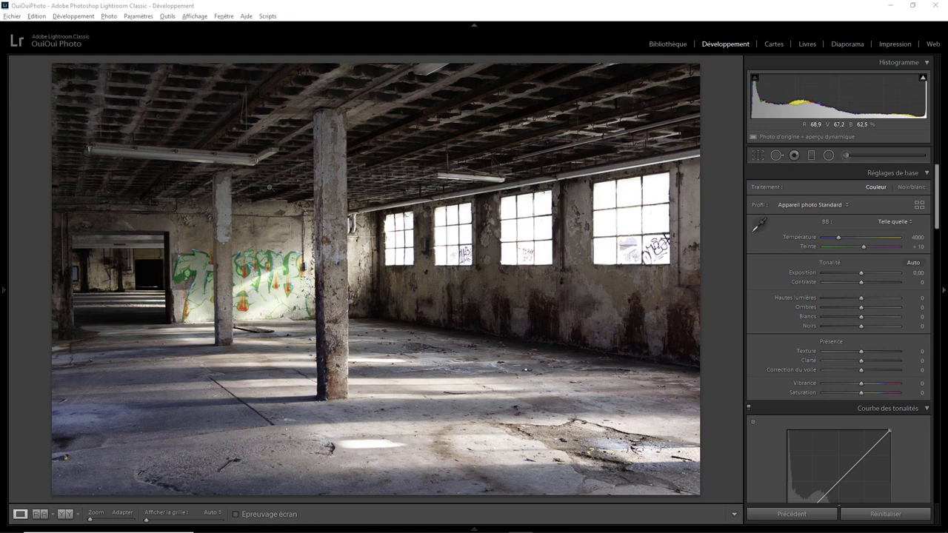
Zoom to 1:1 on the factory's bright windows, then return to the full-photo view.
{"action": "left_click", "coordinate": [637, 222]}
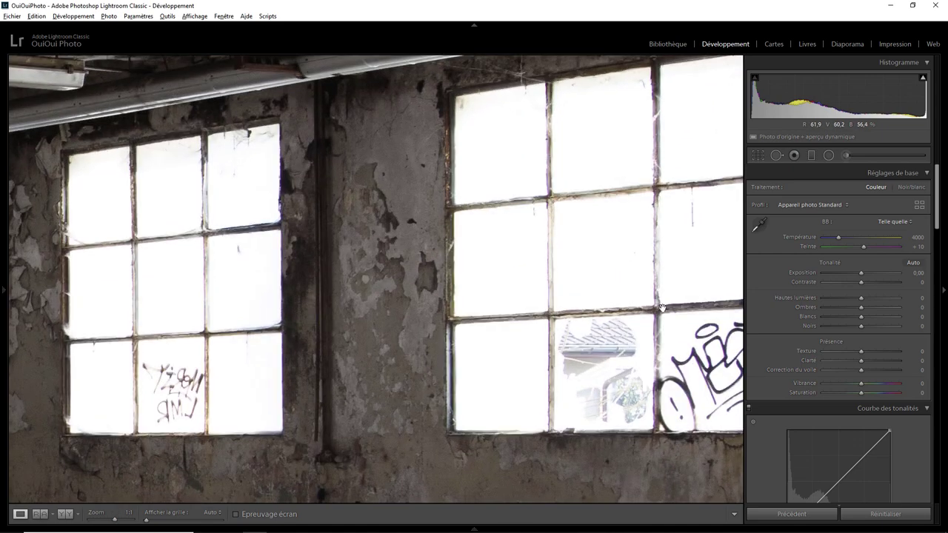
{"action": "left_click", "coordinate": [567, 259]}
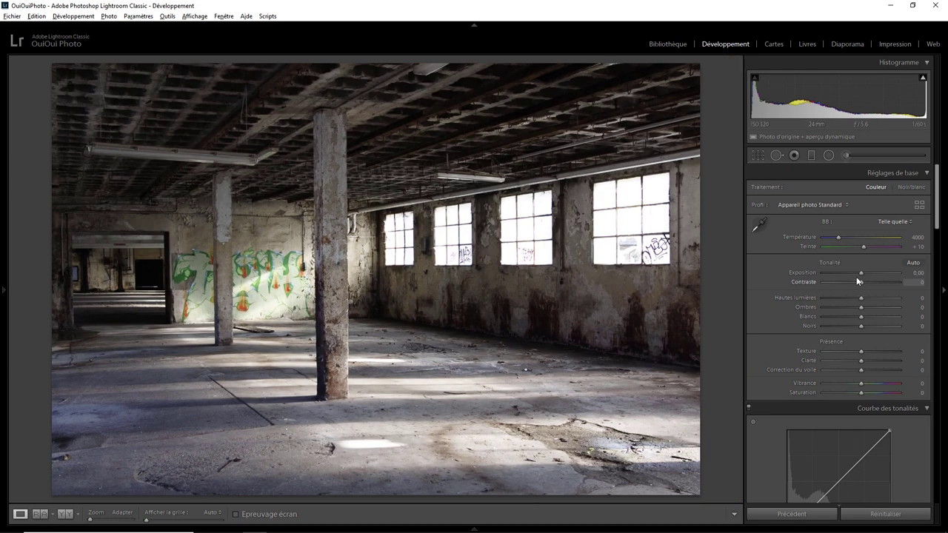
Try lower Exposure and Contraste (about -18), reset both to 0, and zoom 1:1 on the windows.
{"action": "left_click_drag", "start_coordinate": [861, 273], "coordinate": [842, 271]}
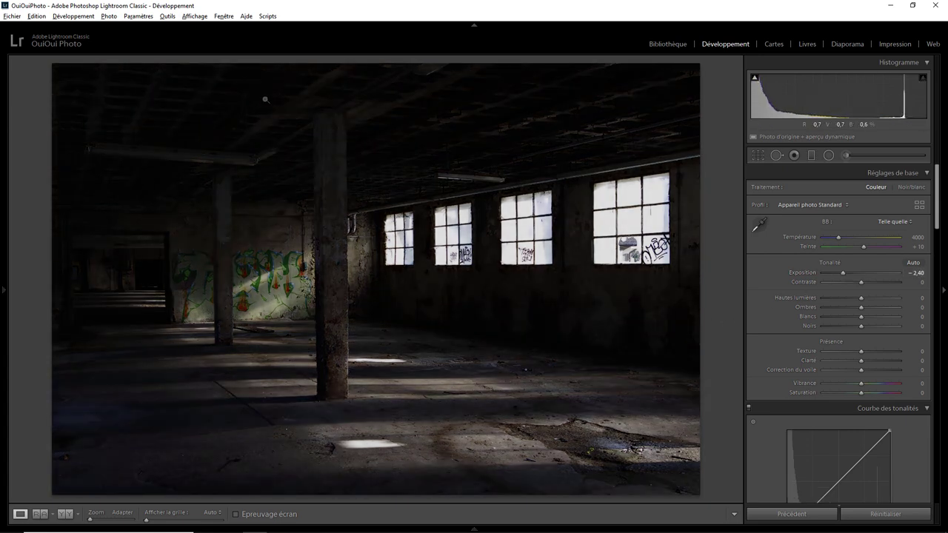
{"action": "double_click", "coordinate": [842, 274]}
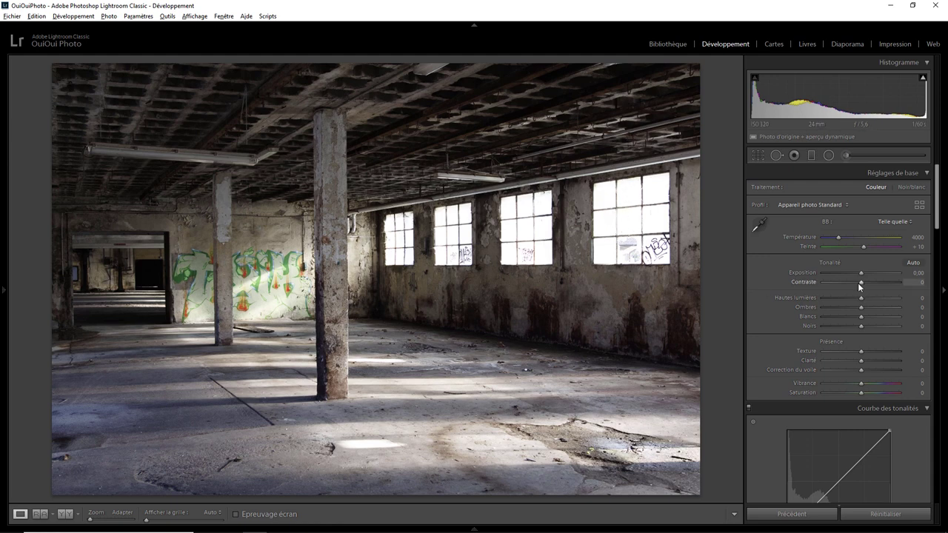
{"action": "mouse_move", "coordinate": [862, 285]}
{"action": "left_mouse_down"}
{"action": "mouse_move", "coordinate": [799, 289]}
{"action": "mouse_move", "coordinate": [846, 287]}
{"action": "left_mouse_up"}
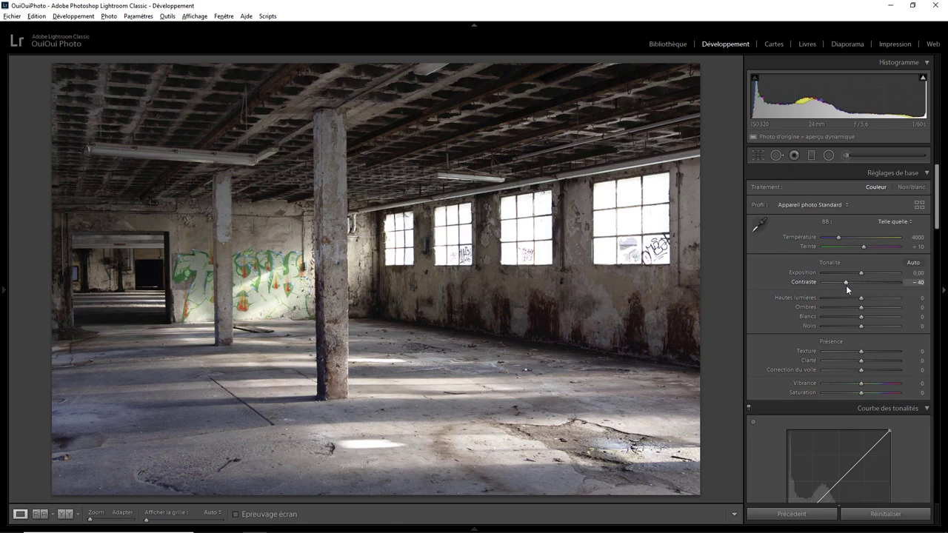
{"action": "double_click", "coordinate": [847, 284]}
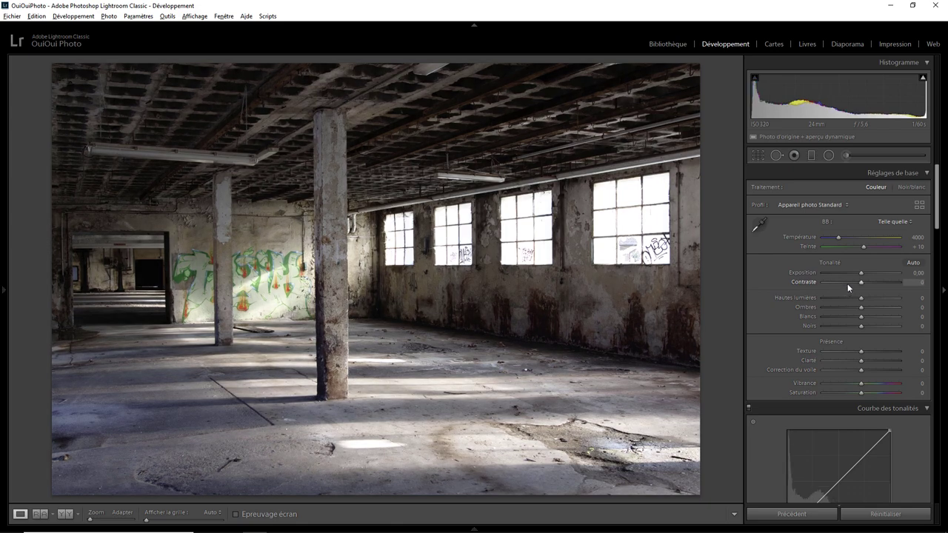
{"action": "left_click", "coordinate": [616, 224]}
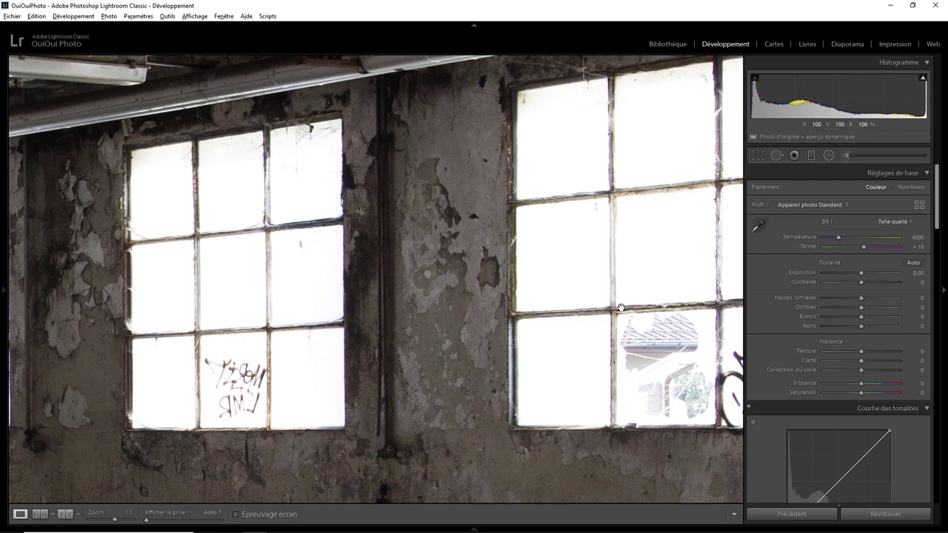
Compare Hautes lumières values at fit and 1:1, settling at −79 to recover window detail.
{"action": "left_click", "coordinate": [686, 252]}
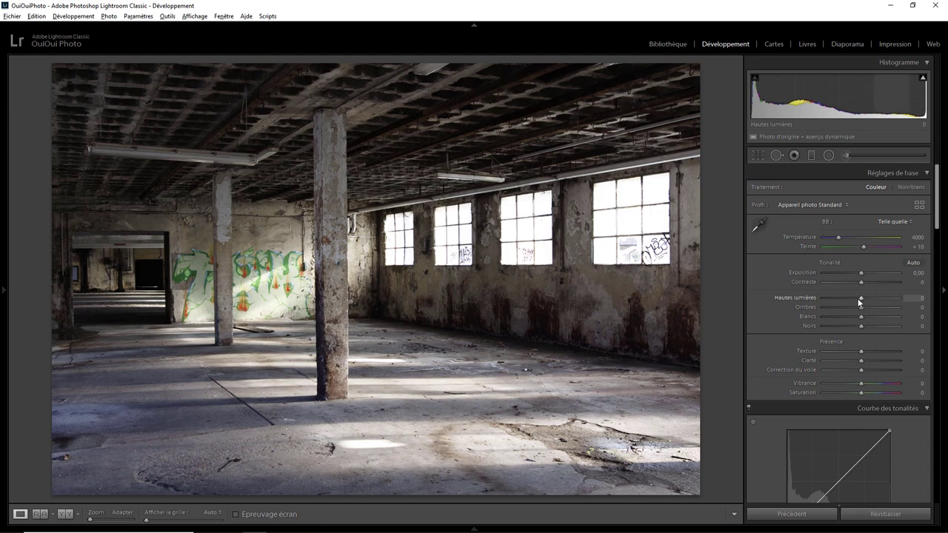
{"action": "left_click_drag", "start_coordinate": [855, 297], "coordinate": [831, 297]}
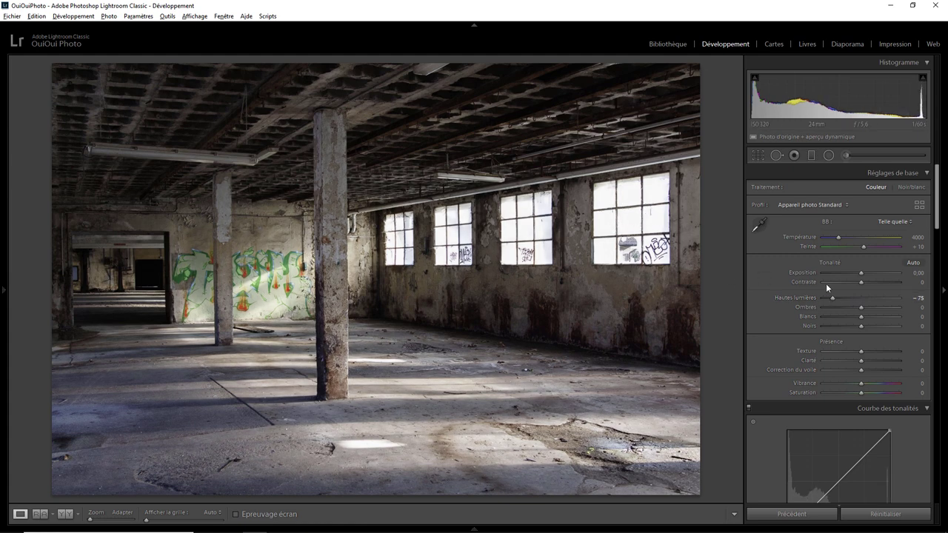
{"action": "mouse_move", "coordinate": [833, 298]}
{"action": "left_mouse_down"}
{"action": "mouse_move", "coordinate": [861, 297]}
{"action": "mouse_move", "coordinate": [837, 297]}
{"action": "left_mouse_up"}
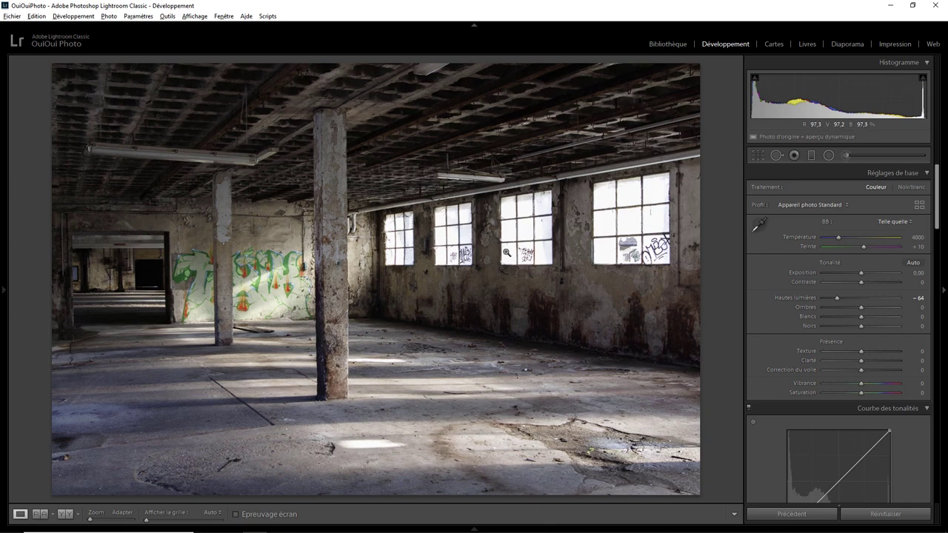
{"action": "left_click", "coordinate": [620, 222]}
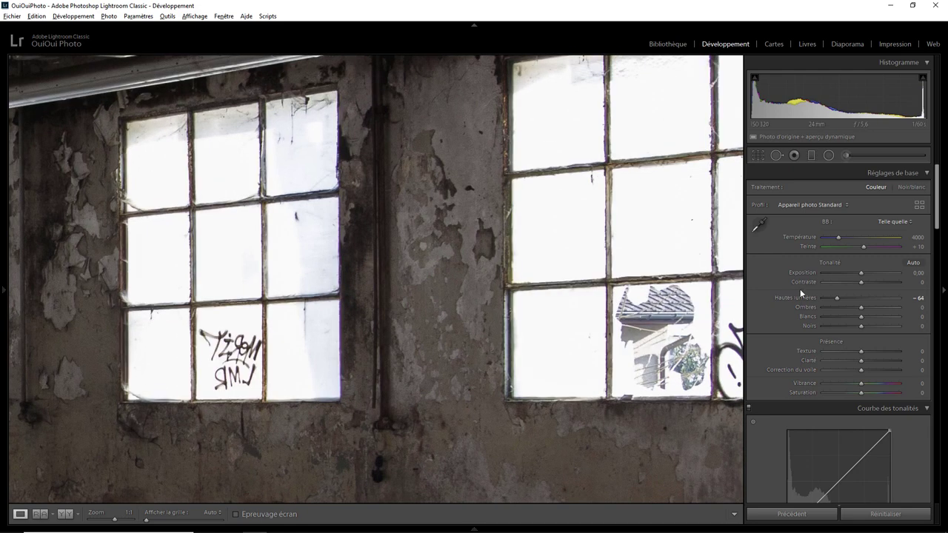
{"action": "left_click_drag", "start_coordinate": [834, 299], "coordinate": [840, 295]}
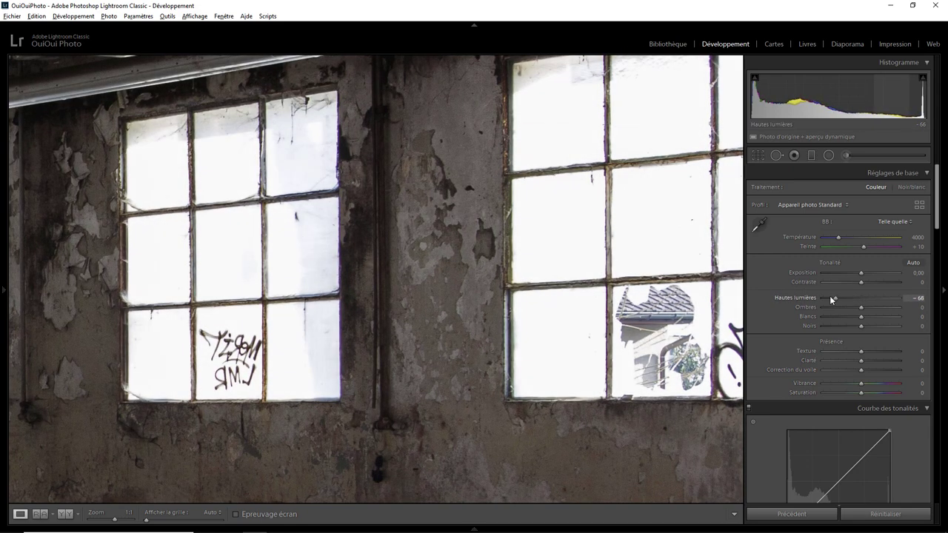
{"action": "left_click_drag", "start_coordinate": [840, 295], "coordinate": [819, 297]}
{"action": "left_click", "coordinate": [600, 219]}
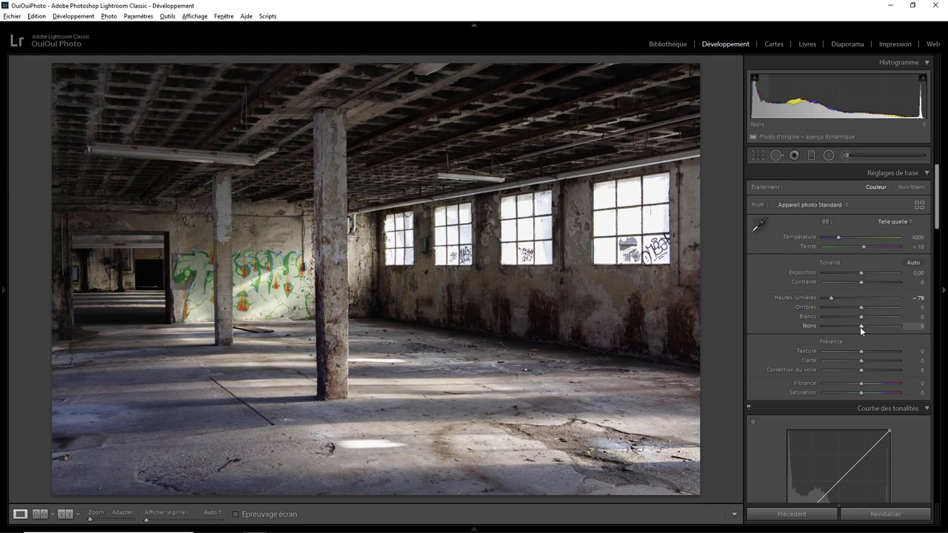
Push Noirs and Ombres to their extremes, reset both to 0, then set Ombres to −34.
{"action": "left_click_drag", "start_coordinate": [862, 326], "coordinate": [831, 325]}
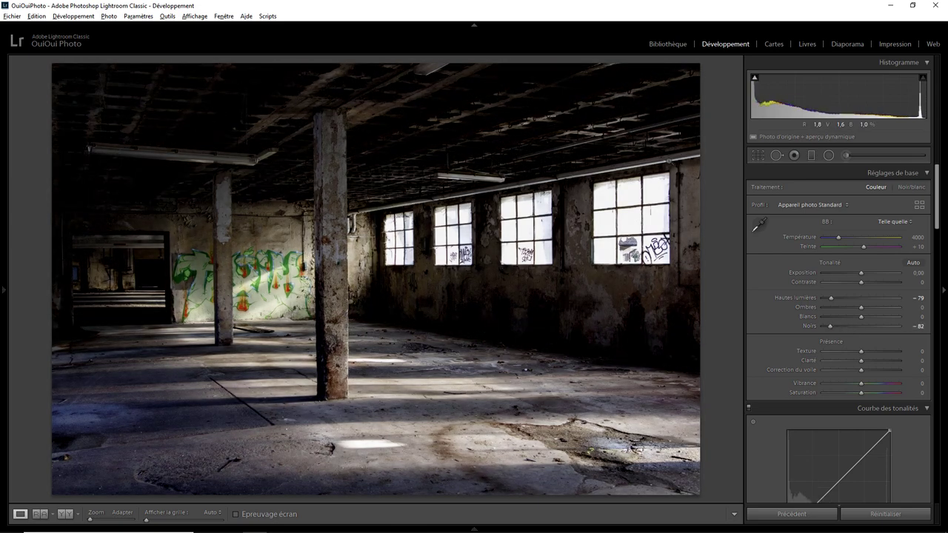
{"action": "double_click", "coordinate": [831, 325]}
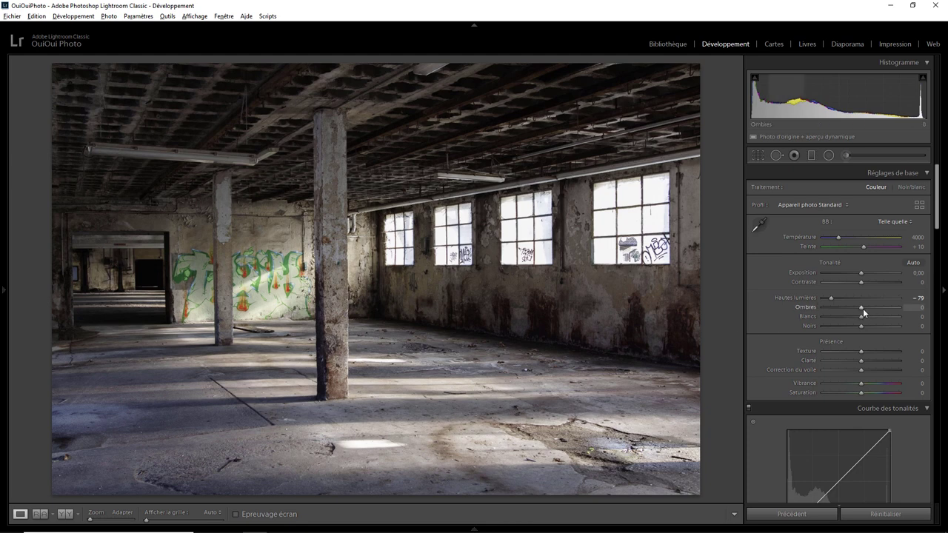
{"action": "left_click_drag", "start_coordinate": [861, 307], "coordinate": [819, 307]}
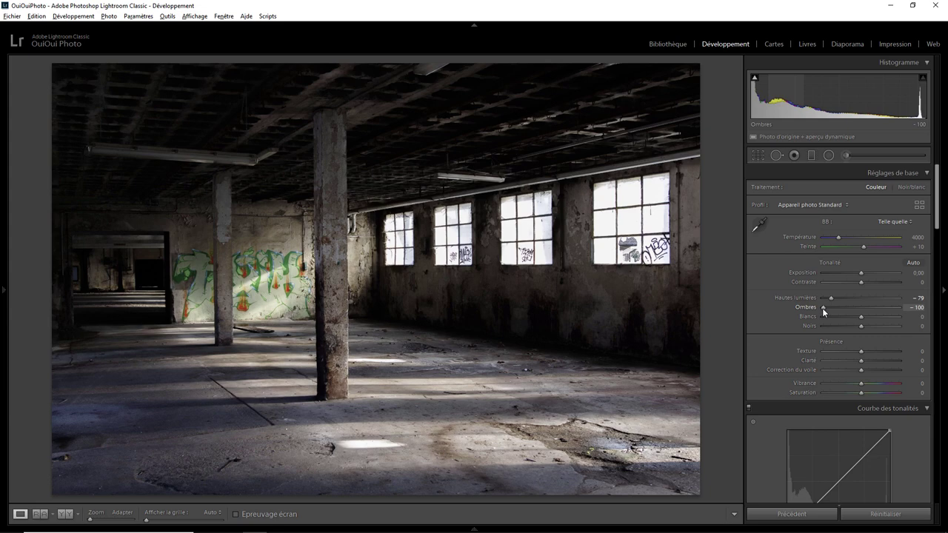
{"action": "double_click", "coordinate": [822, 308]}
{"action": "left_click_drag", "start_coordinate": [860, 326], "coordinate": [802, 327]}
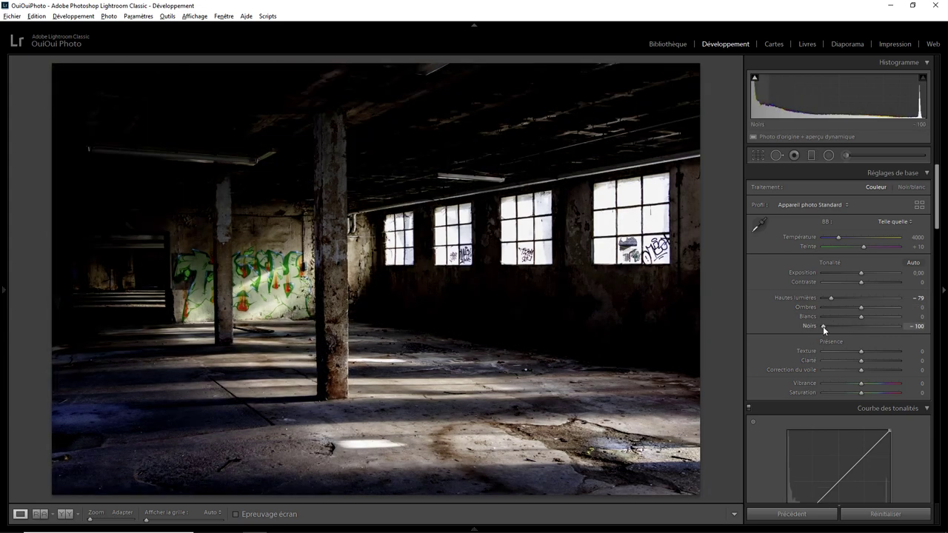
{"action": "double_click", "coordinate": [823, 326]}
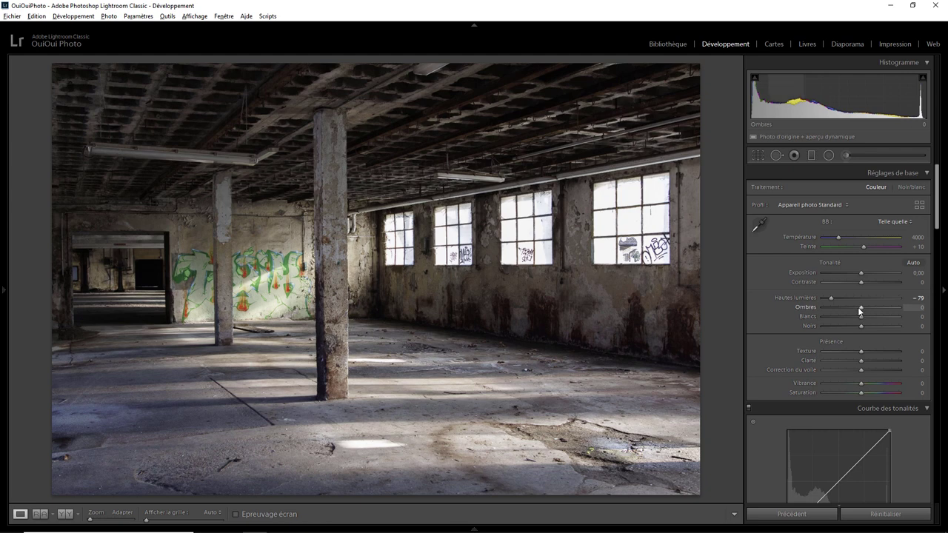
{"action": "left_click", "coordinate": [850, 310]}
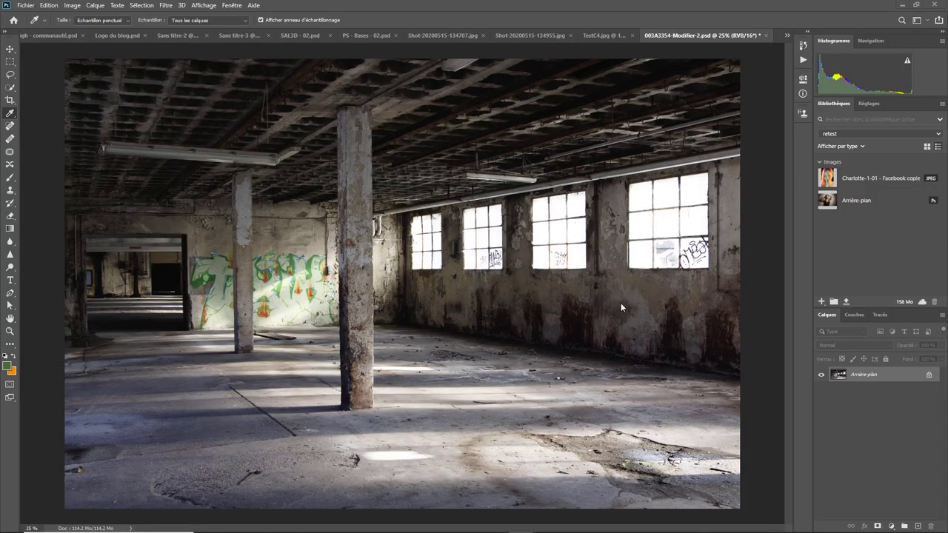
Open Photoshop's Image menu to reach the Réglages adjustments list.
{"action": "left_click", "coordinate": [72, 5]}
{"action": "mouse_move", "coordinate": [83, 31]}
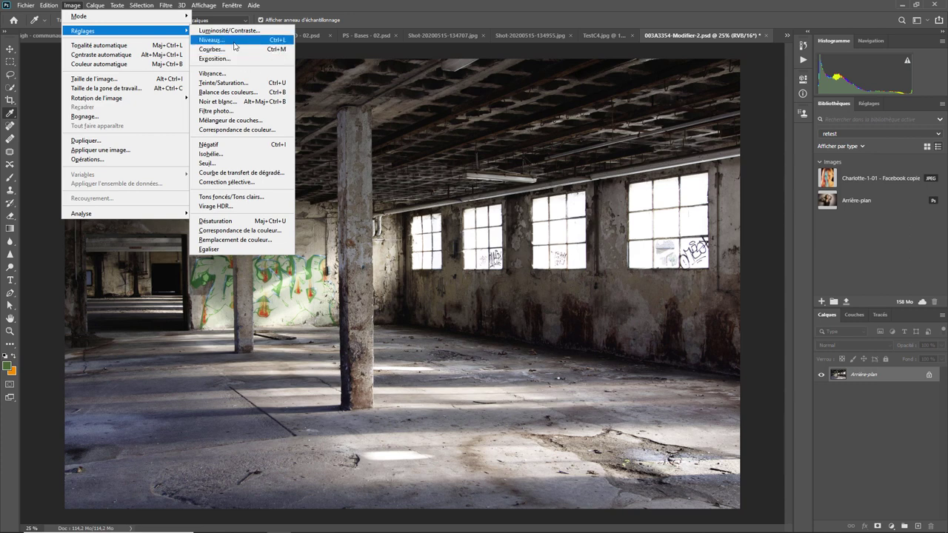
In Tons foncés/Tons clairs, set Facteur to 0 and try raising highlight Quantité before returning it to 0.
{"action": "left_click", "coordinate": [250, 198]}
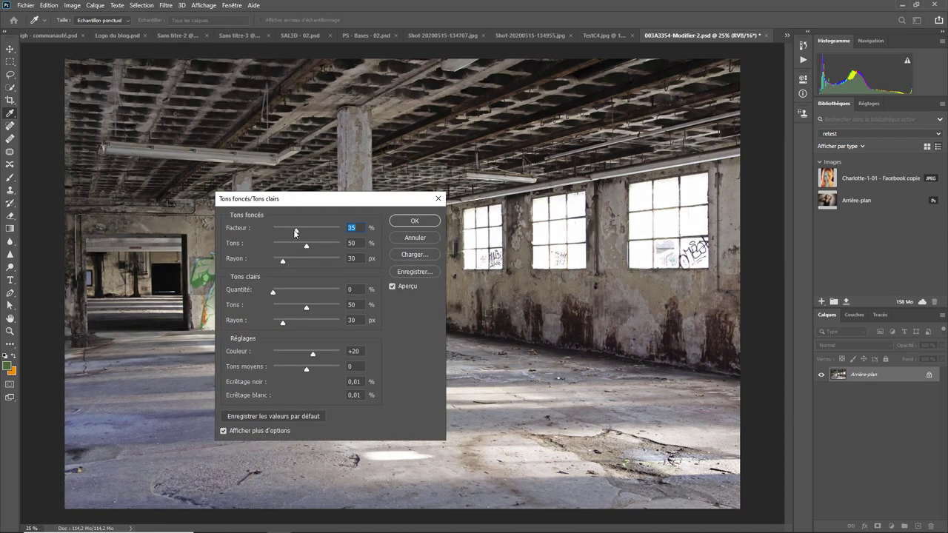
{"action": "left_click_drag", "start_coordinate": [295, 231], "coordinate": [267, 228]}
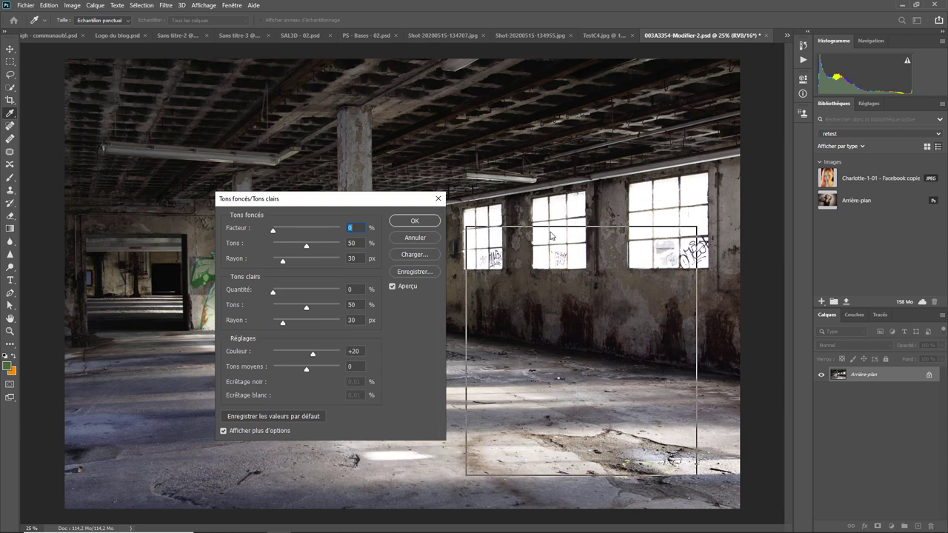
{"action": "left_click_drag", "start_coordinate": [550, 235], "coordinate": [191, 271]}
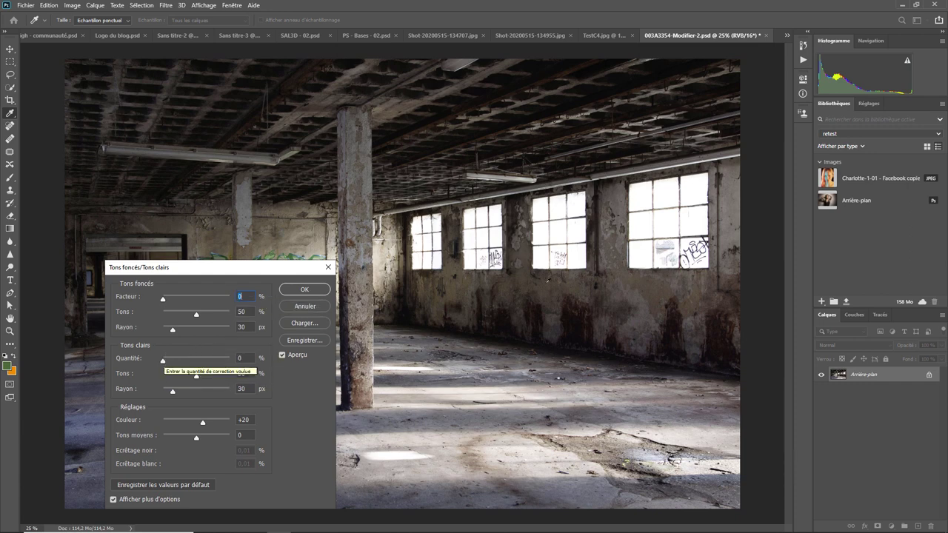
{"action": "left_click", "coordinate": [164, 361]}
{"action": "left_click_drag", "start_coordinate": [164, 361], "coordinate": [207, 362]}
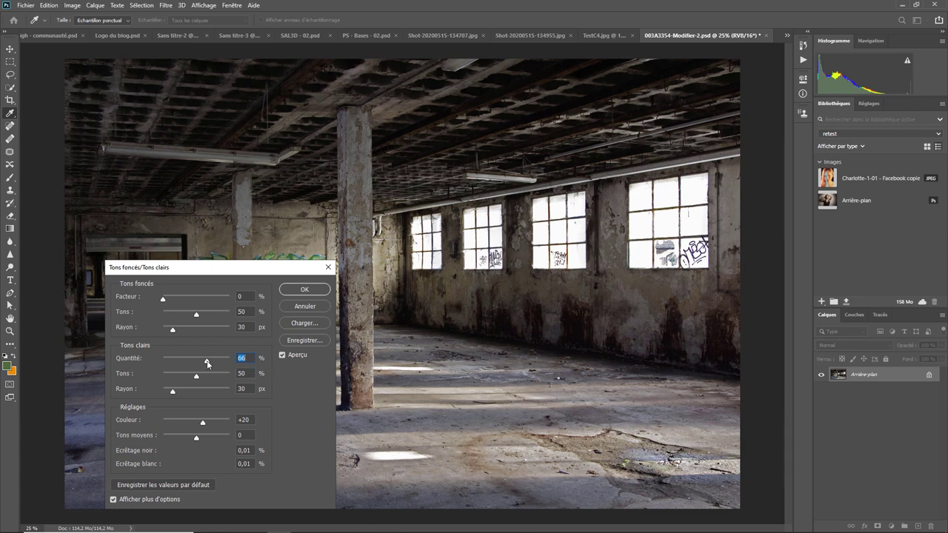
{"action": "mouse_move", "coordinate": [207, 361]}
{"action": "left_mouse_down"}
{"action": "mouse_move", "coordinate": [159, 362]}
{"action": "mouse_move", "coordinate": [197, 364]}
{"action": "left_mouse_up"}
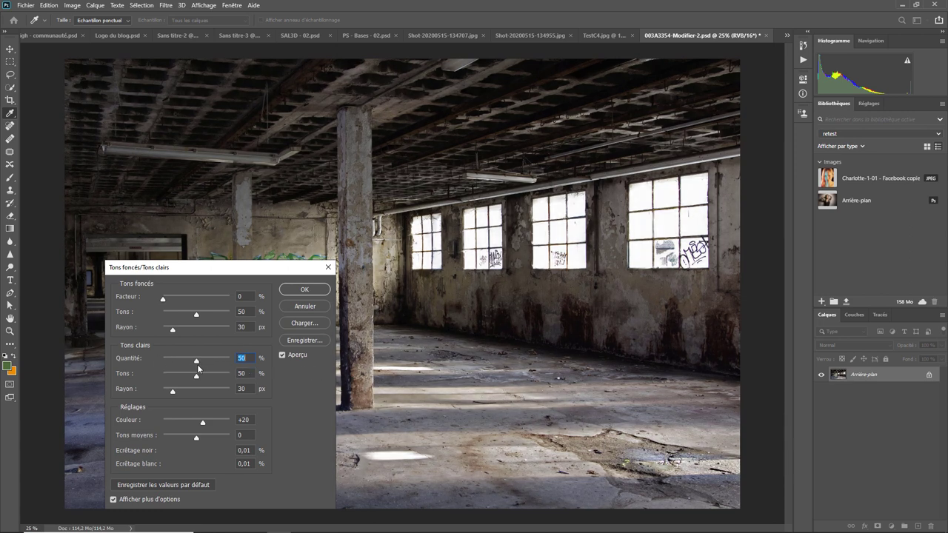
Move the dialog aside and lighten the shadows with a Facteur of 26.
{"action": "left_click_drag", "start_coordinate": [231, 272], "coordinate": [593, 249]}
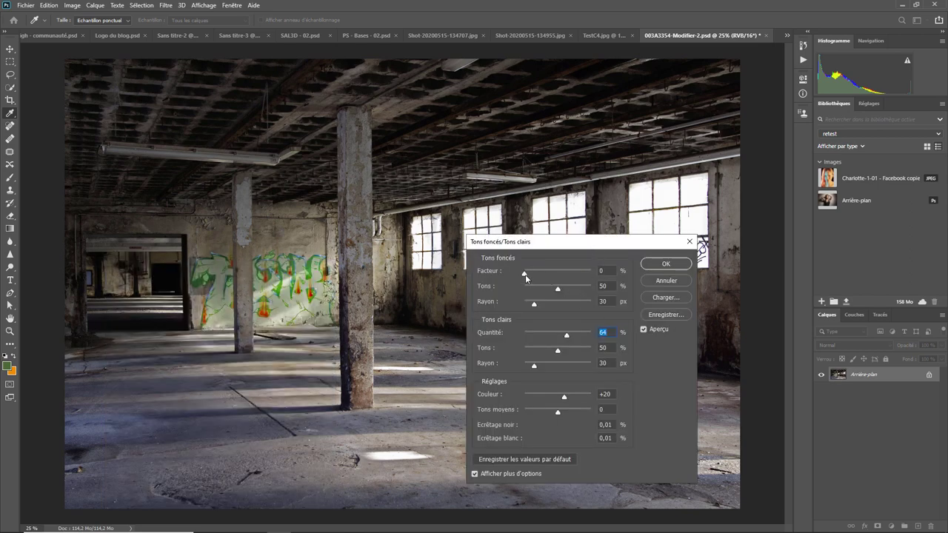
{"action": "left_click", "coordinate": [527, 274]}
{"action": "left_click_drag", "start_coordinate": [544, 276], "coordinate": [515, 268]}
{"action": "left_click", "coordinate": [663, 282]}
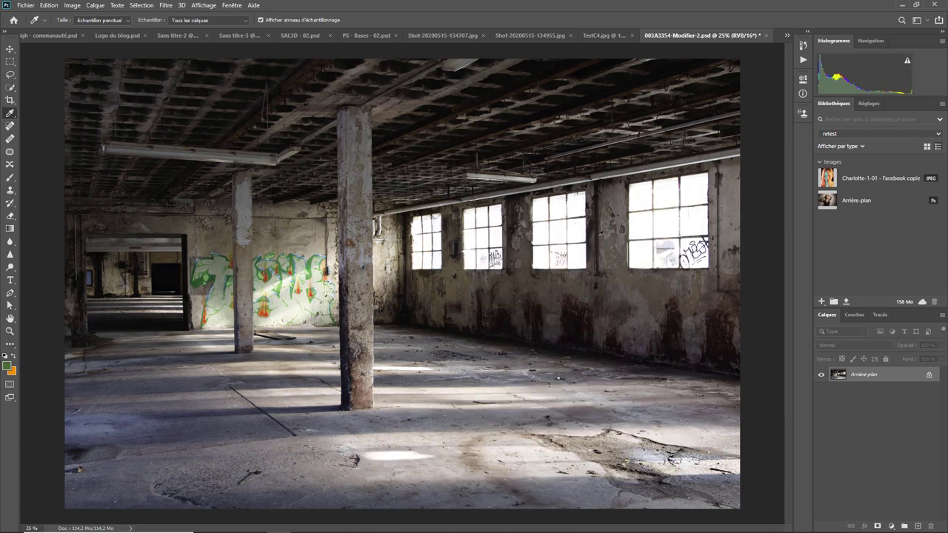